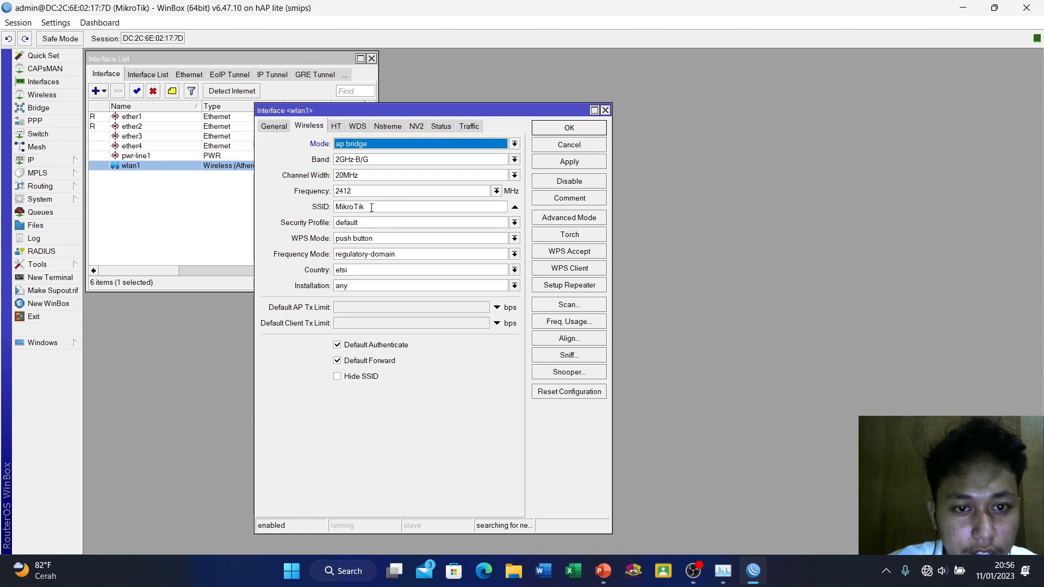
{"action": "left_click_drag", "start_coordinate": [371, 207], "coordinate": [333, 212]}
{"action": "key", "text": "BackSpace"}
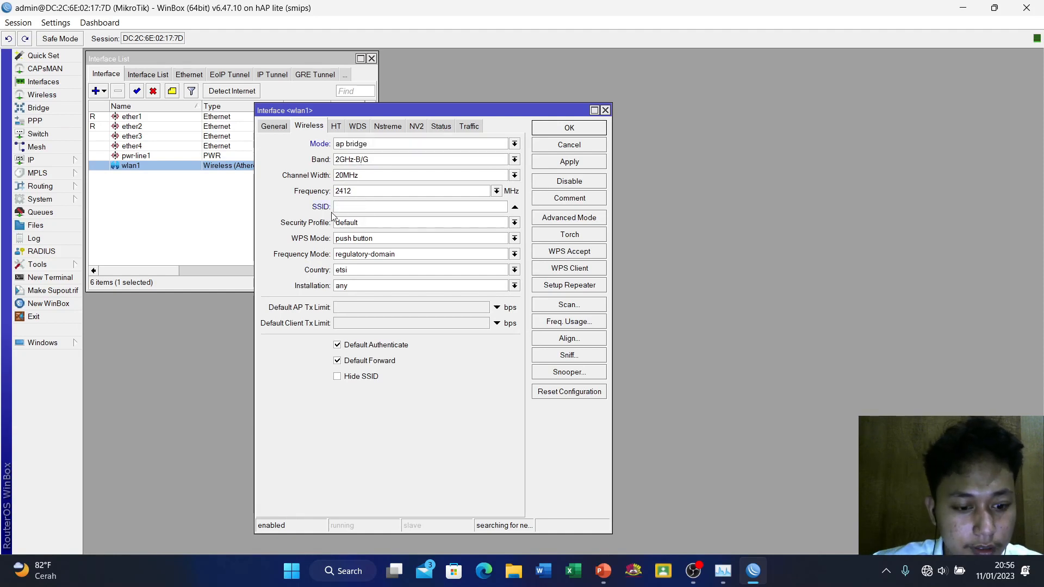
{"action": "type", "text": "@d"}
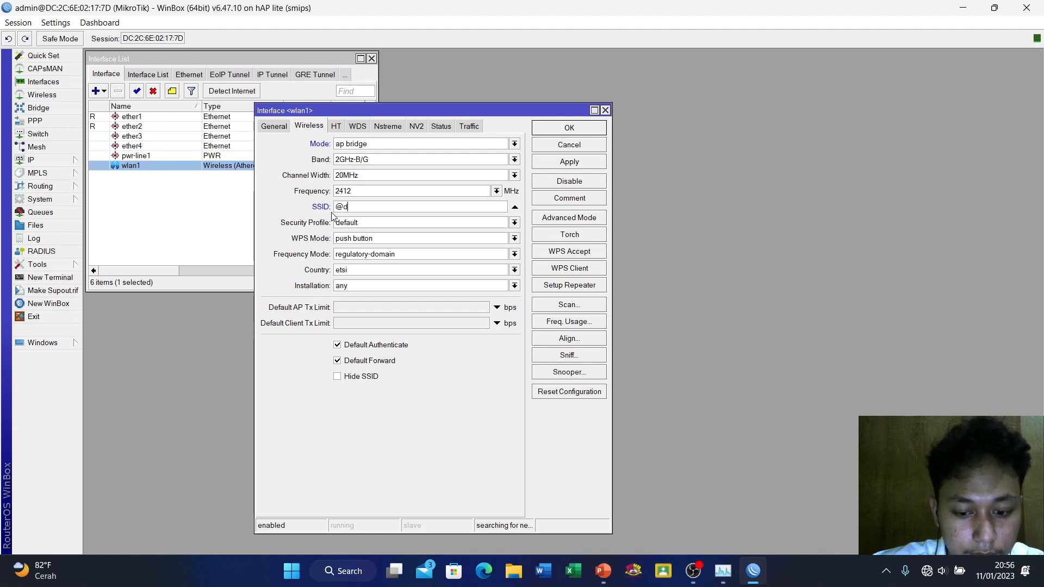
{"action": "type", "text": "jnv"}
{"action": "type", "text": "b"}
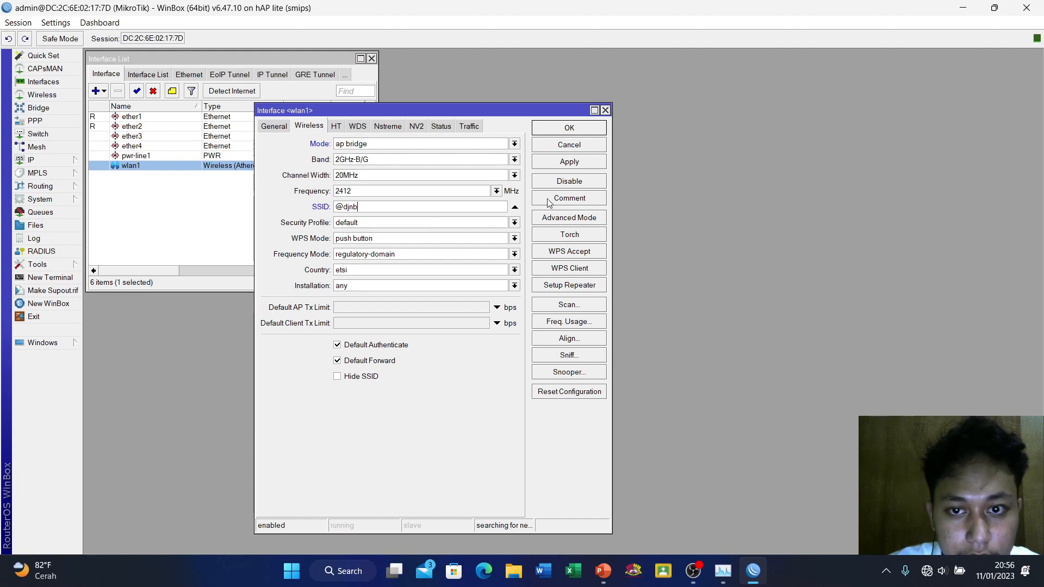
{"action": "left_click", "coordinate": [577, 164]}
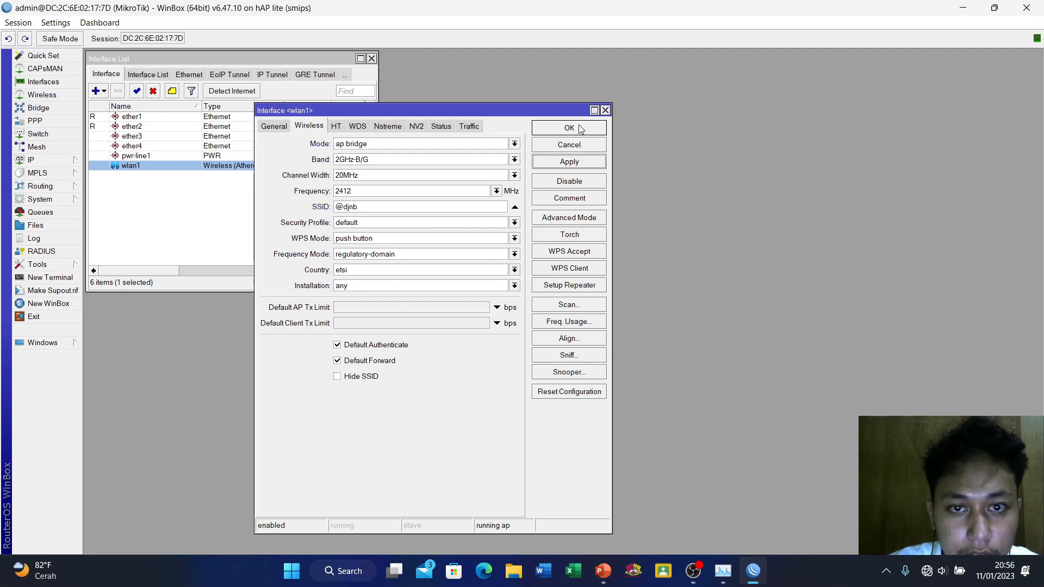
{"action": "left_click", "coordinate": [580, 129]}
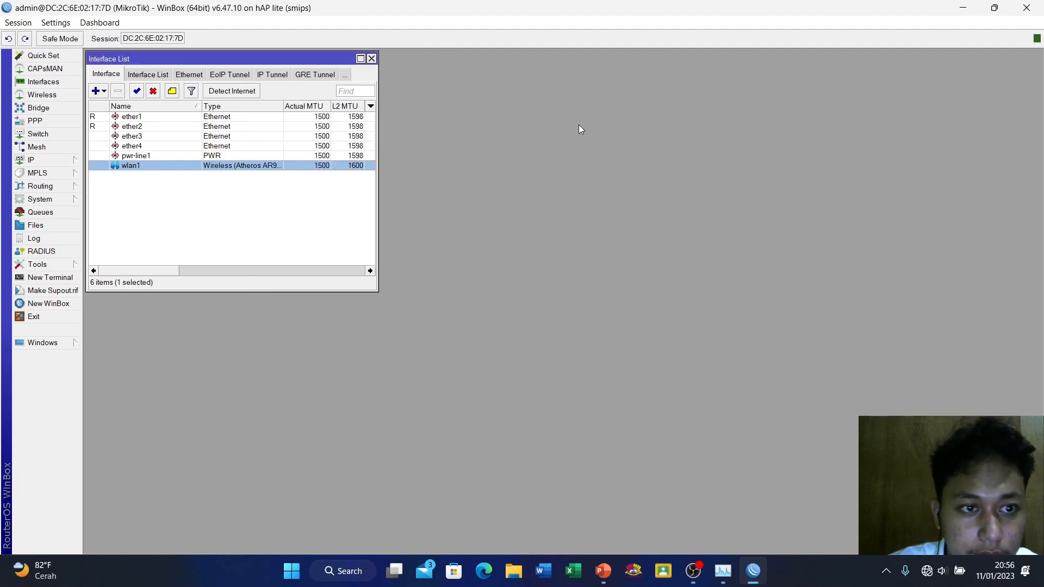
{"action": "left_click", "coordinate": [50, 162]}
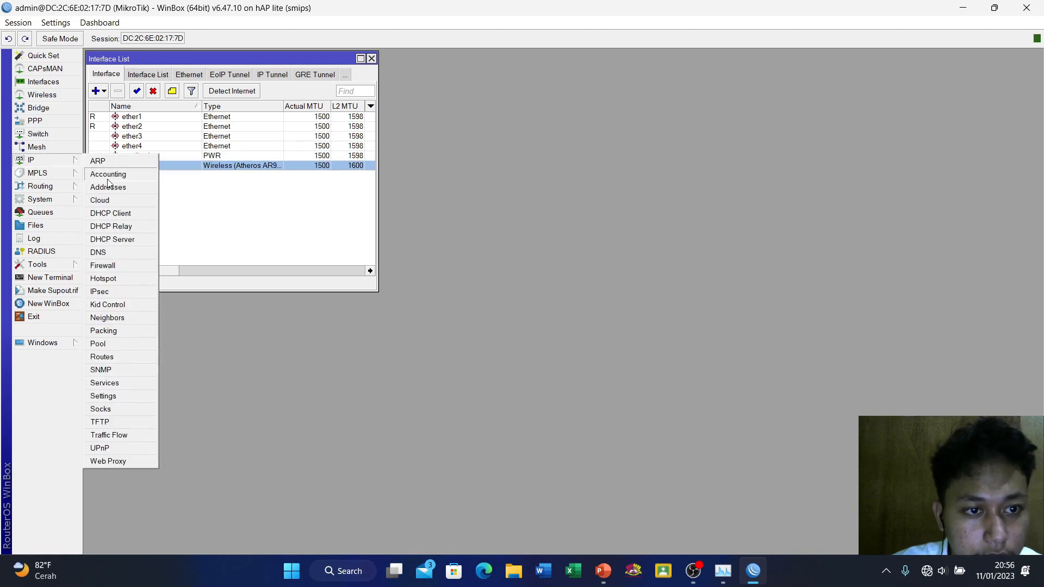
Add a DHCP client on ether1 so the router gets 192.168.1.16/24
{"action": "left_click", "coordinate": [109, 217]}
{"action": "left_click", "coordinate": [216, 226]}
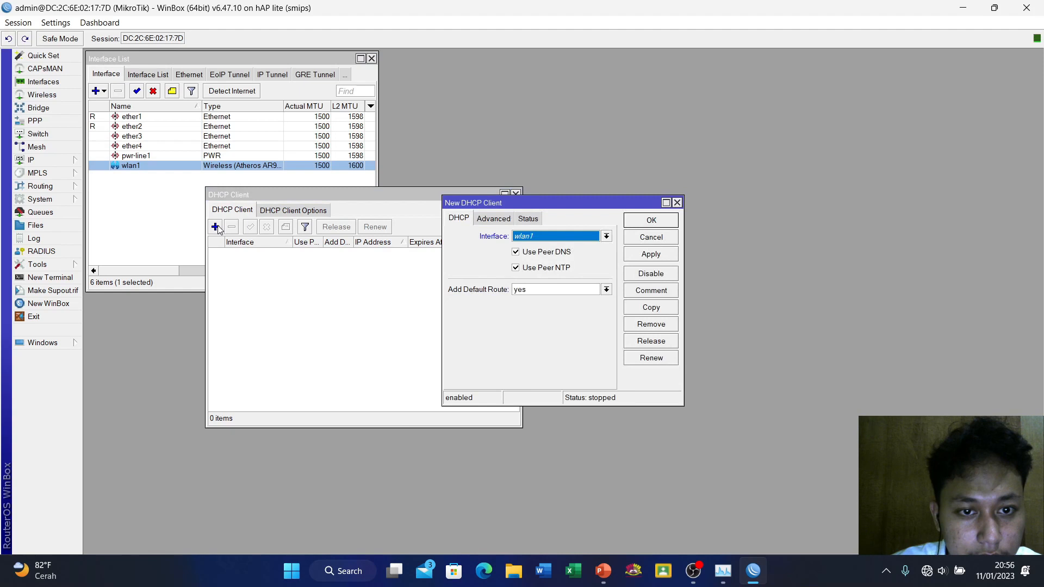
{"action": "left_click", "coordinate": [546, 238]}
{"action": "left_click", "coordinate": [541, 248]}
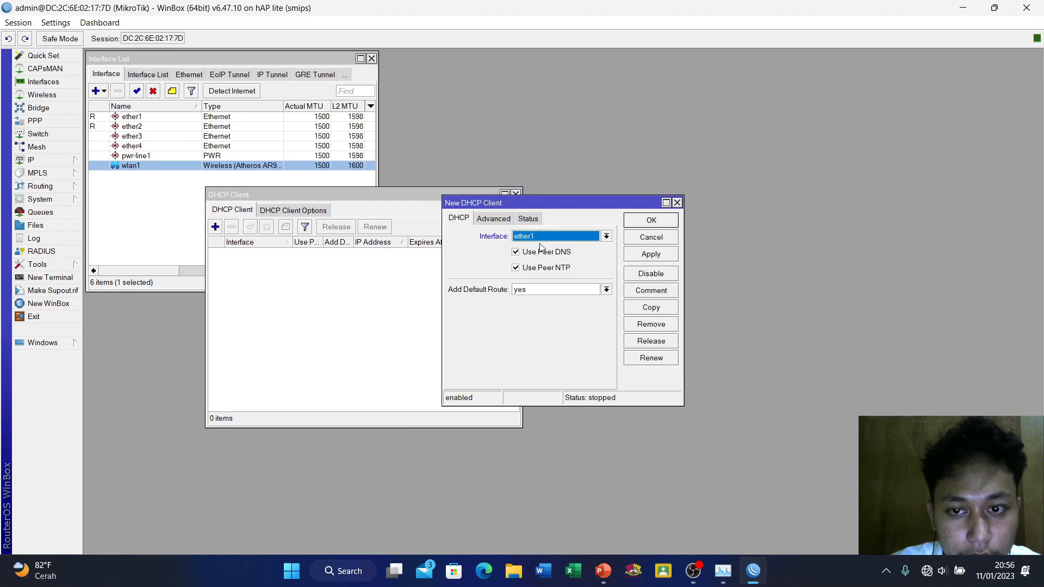
{"action": "left_click", "coordinate": [650, 253]}
{"action": "left_click", "coordinate": [650, 220]}
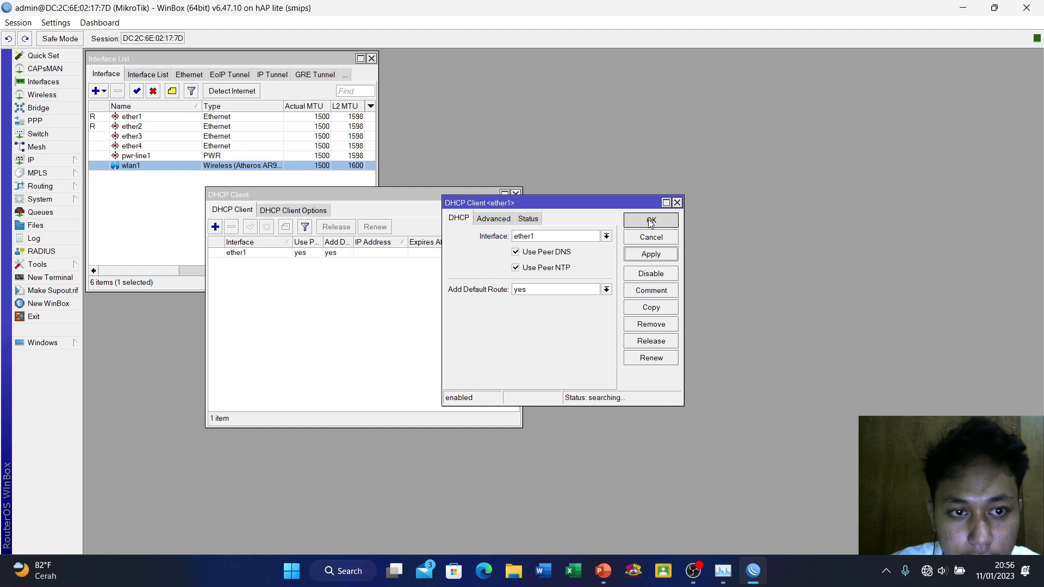
{"action": "left_click", "coordinate": [39, 161]}
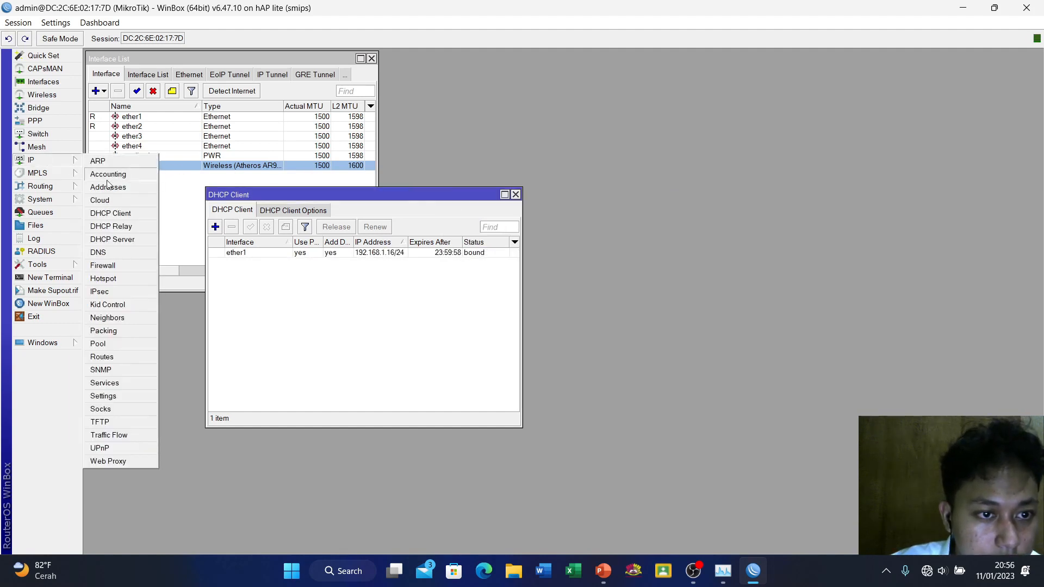
Use 8.8.8.8 as the router's DNS server with Allow Remote Requests ticked
{"action": "left_click", "coordinate": [108, 253]}
{"action": "left_click", "coordinate": [216, 73]}
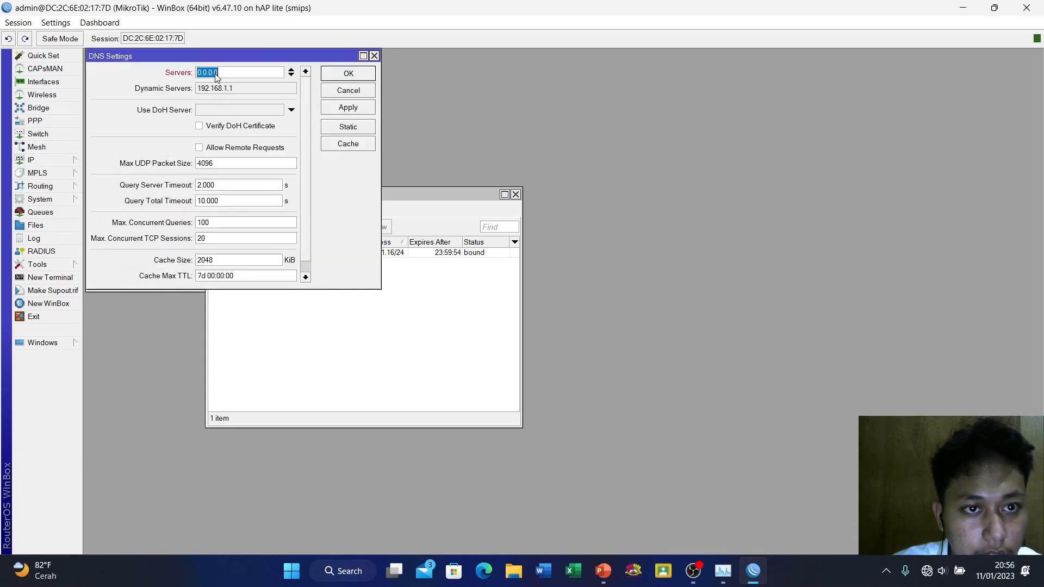
{"action": "type", "text": "8.8.8.8"}
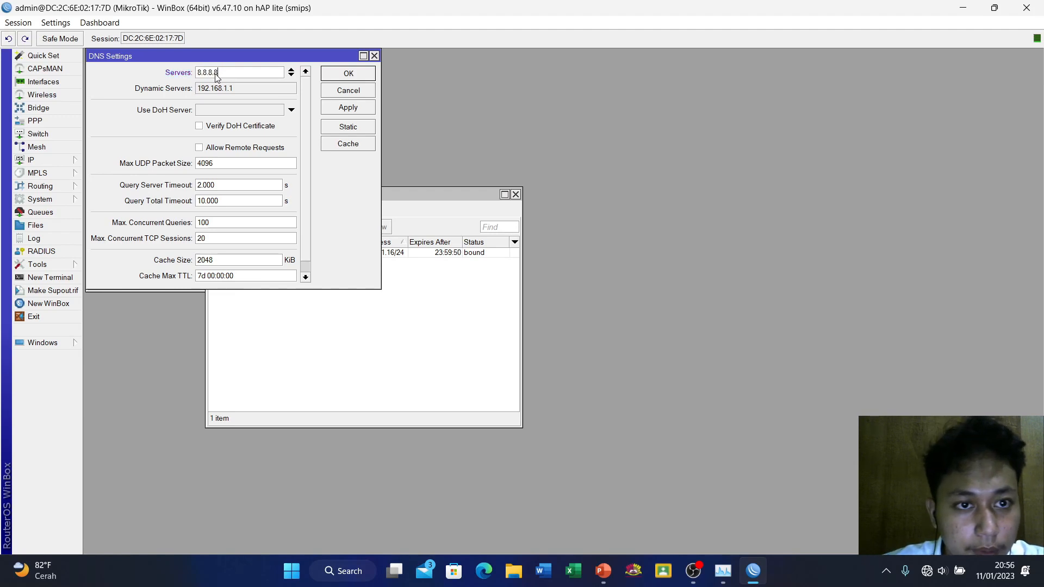
{"action": "left_click", "coordinate": [217, 148]}
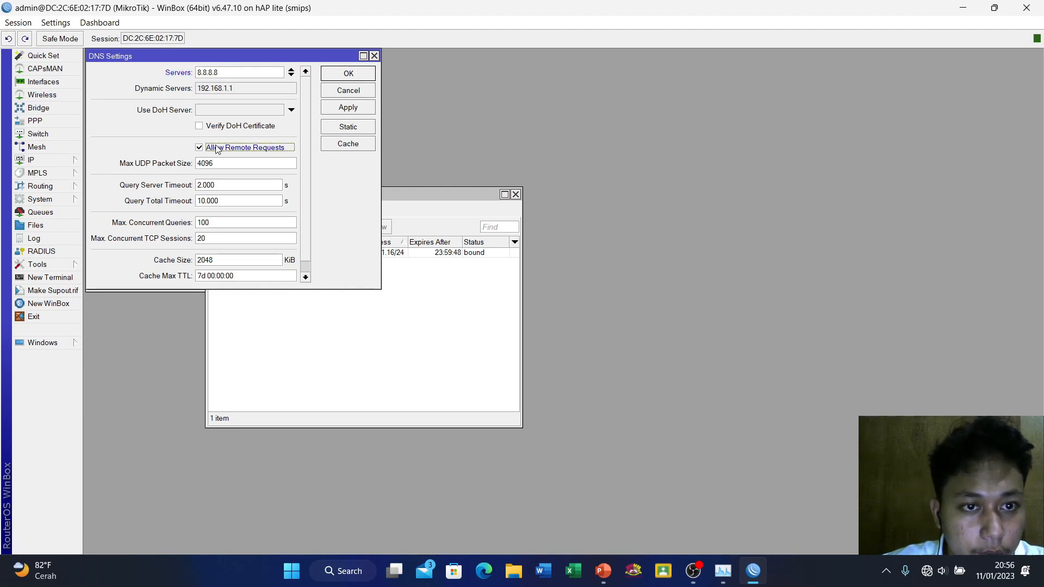
{"action": "left_click", "coordinate": [348, 107]}
{"action": "left_click", "coordinate": [351, 75]}
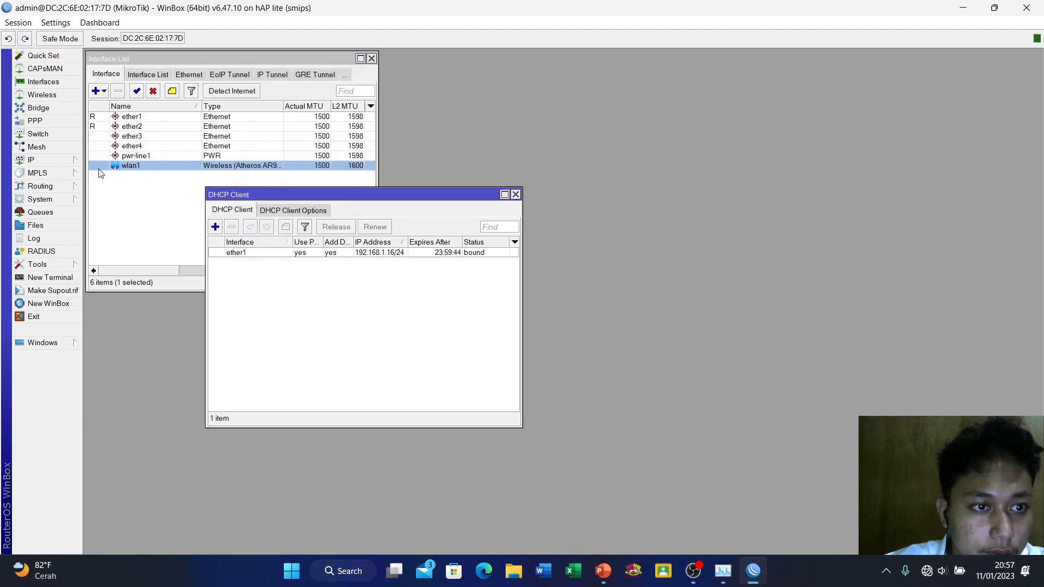
Add a srcnat NAT rule with out-interface ether1 and action masquerade
{"action": "left_click", "coordinate": [33, 160]}
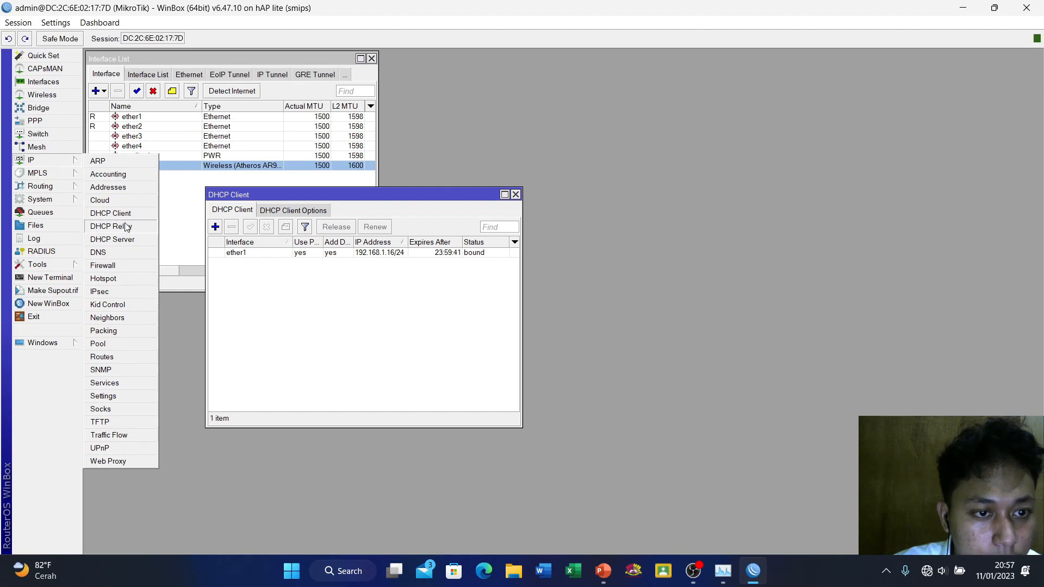
{"action": "left_click", "coordinate": [103, 266]}
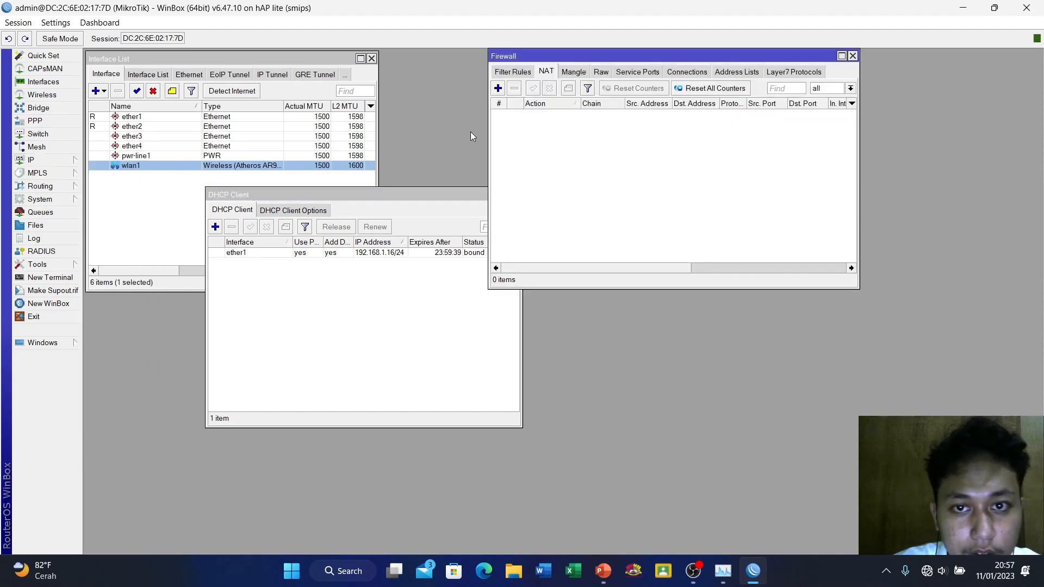
{"action": "left_click", "coordinate": [497, 89]}
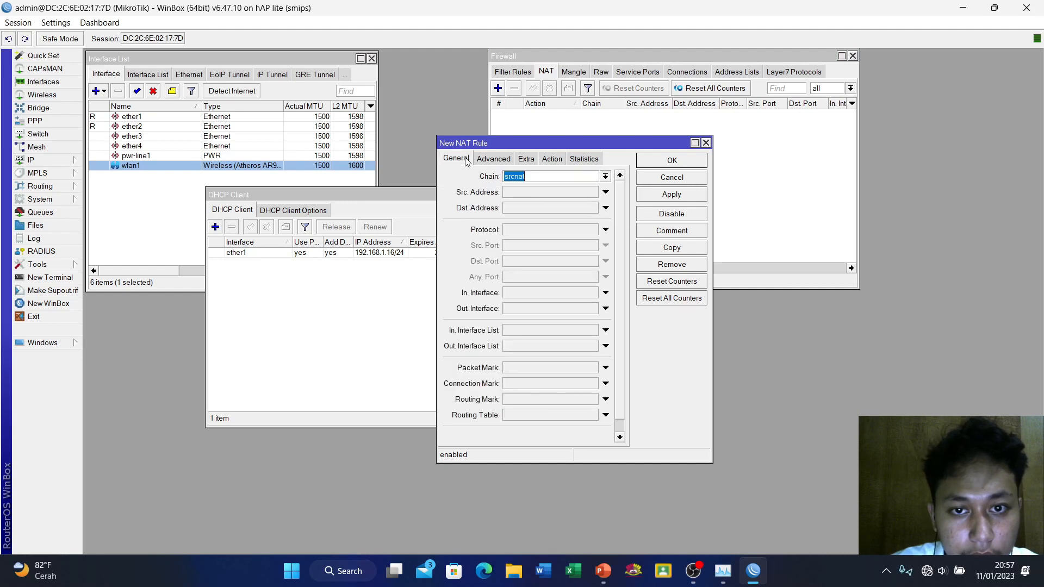
{"action": "left_click", "coordinate": [513, 308]}
{"action": "left_click", "coordinate": [543, 308]}
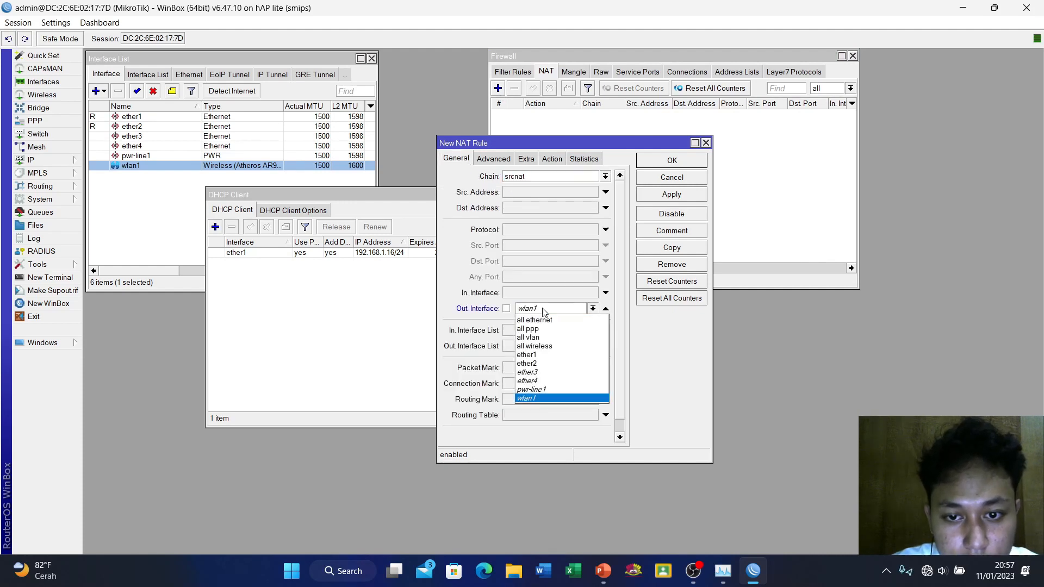
{"action": "left_click", "coordinate": [535, 354]}
{"action": "left_click", "coordinate": [552, 159]}
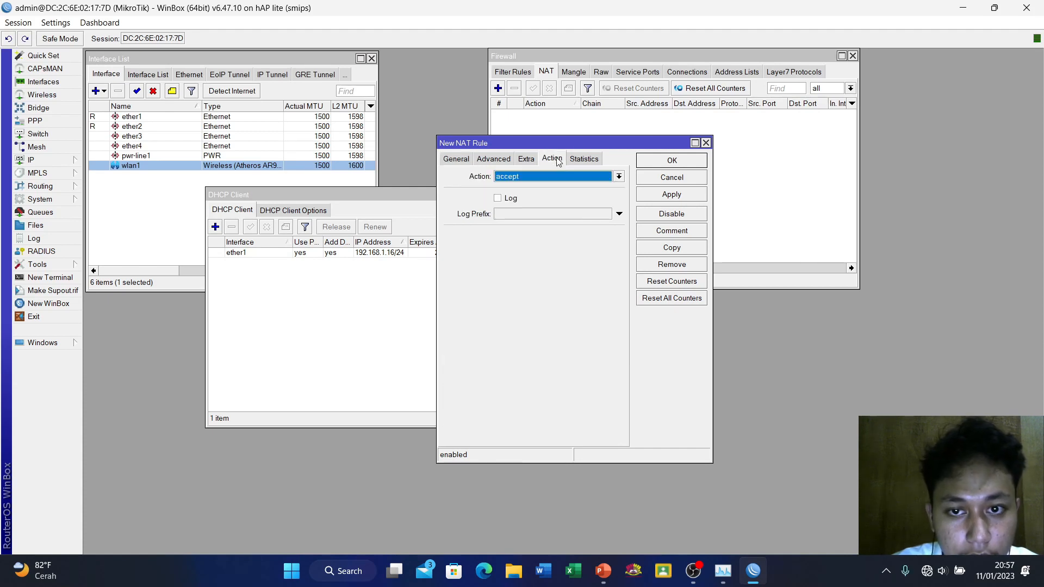
{"action": "left_click", "coordinate": [533, 179]}
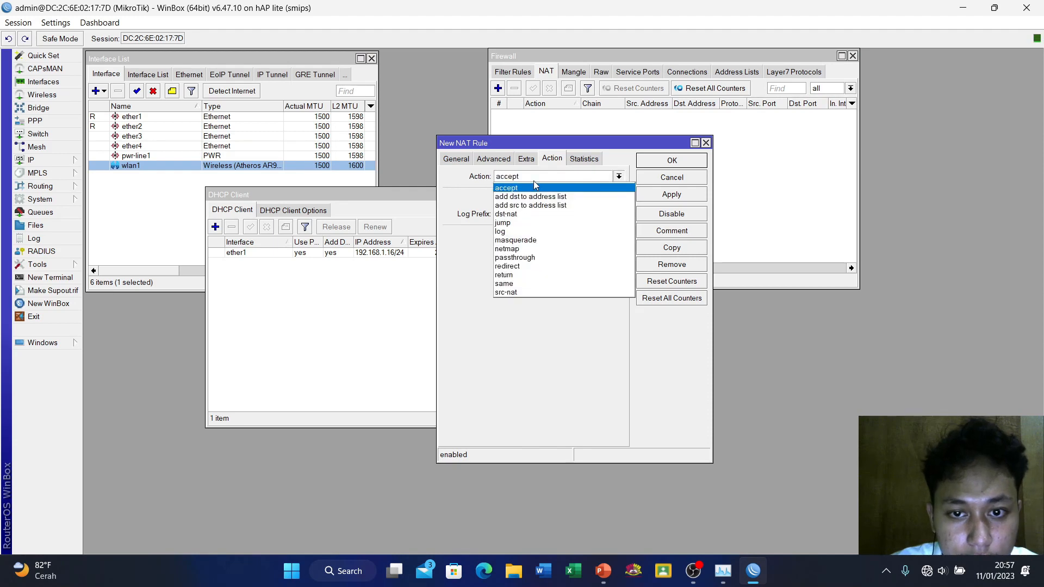
{"action": "left_click", "coordinate": [515, 239]}
{"action": "left_click", "coordinate": [663, 195]}
{"action": "left_click", "coordinate": [673, 160]}
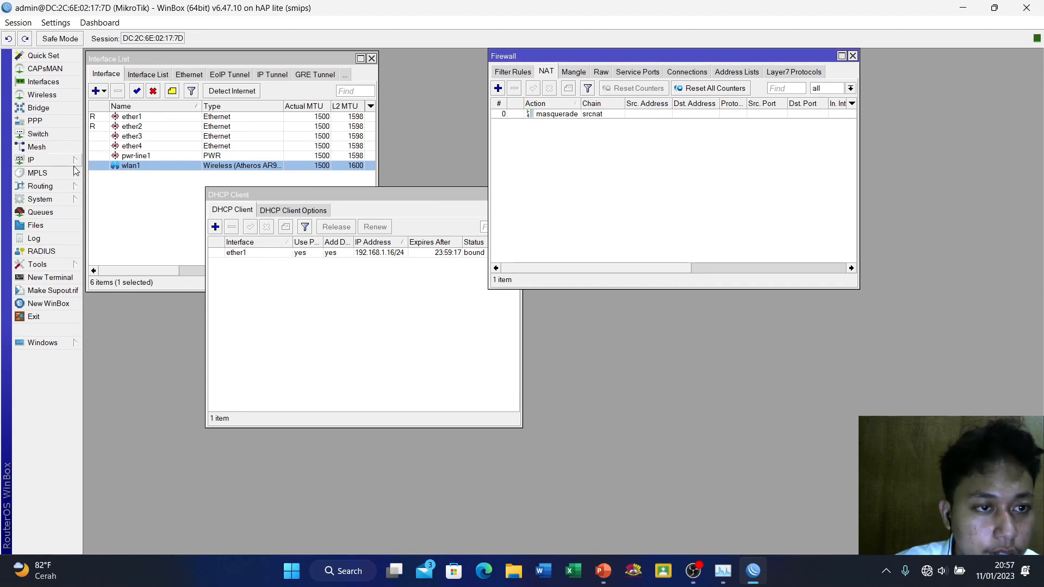
Add a new PPP secret with the user's name, limited to the pppoe service
{"action": "left_click", "coordinate": [36, 121]}
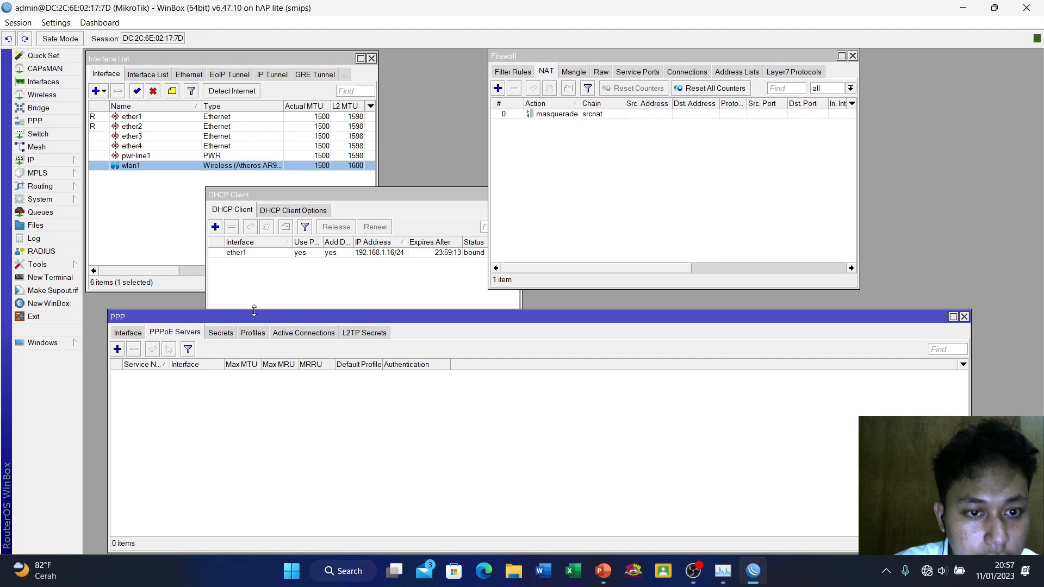
{"action": "left_click_drag", "start_coordinate": [249, 316], "coordinate": [234, 185]}
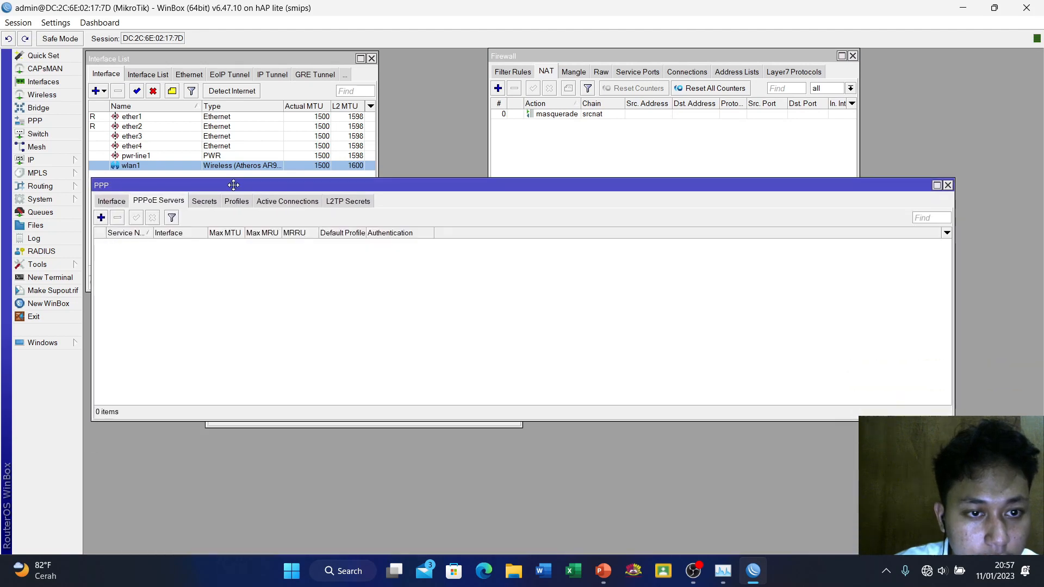
{"action": "left_click", "coordinate": [204, 206]}
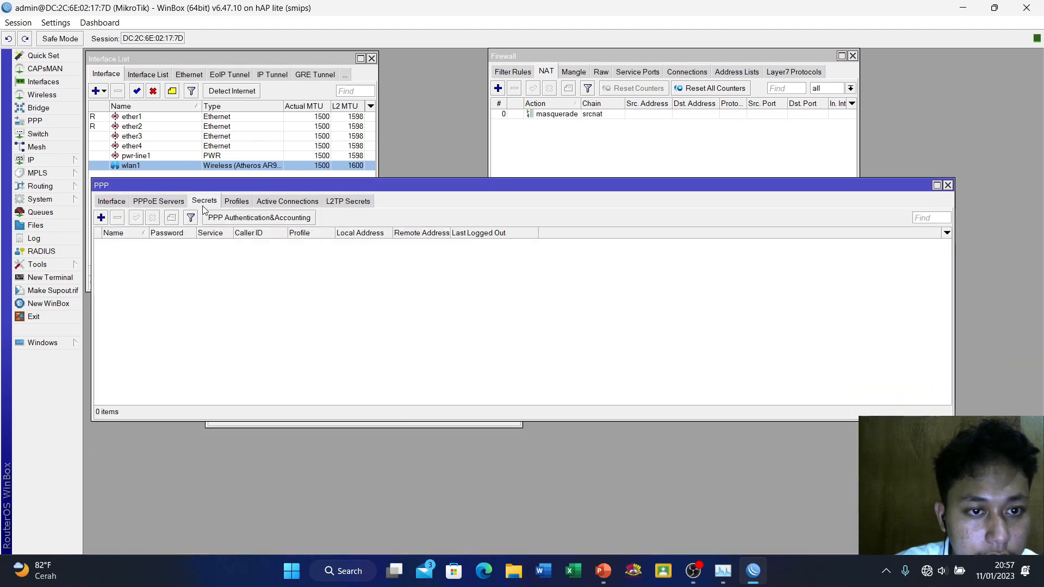
{"action": "left_click", "coordinate": [101, 218]}
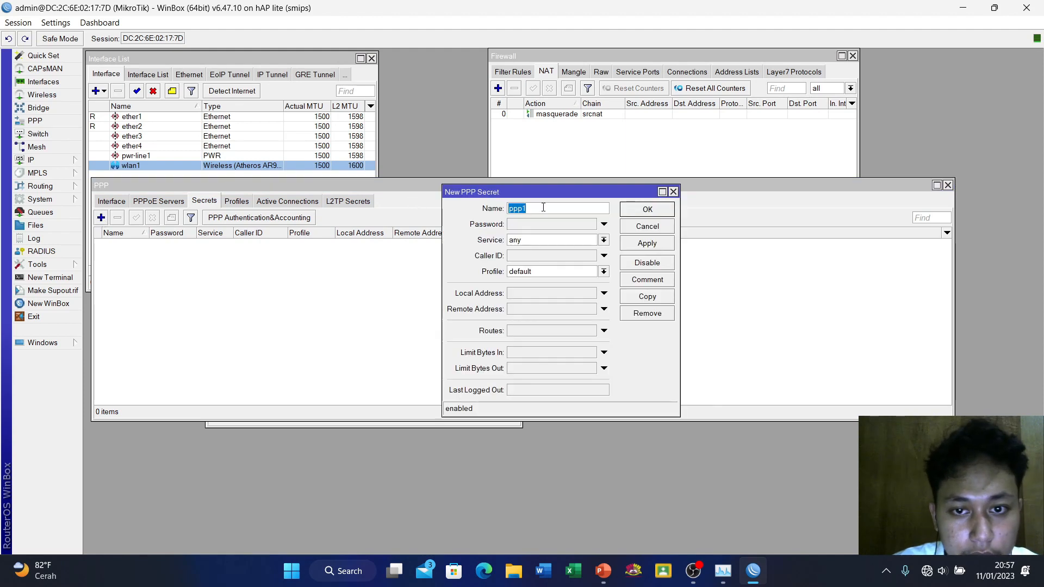
{"action": "key", "text": "BackSpace"}
{"action": "type", "text": "1"}
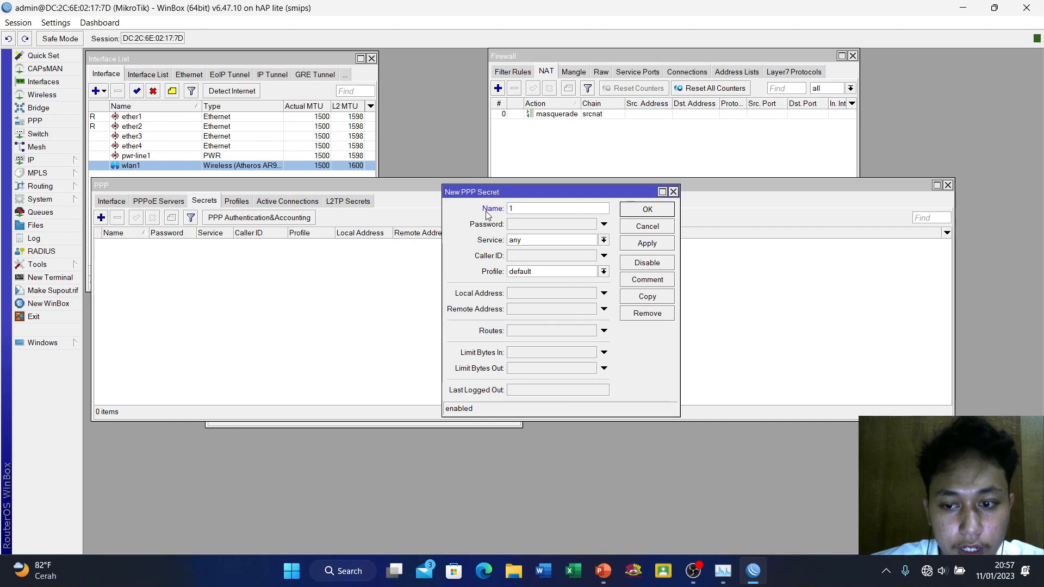
{"action": "type", "text": "111129"}
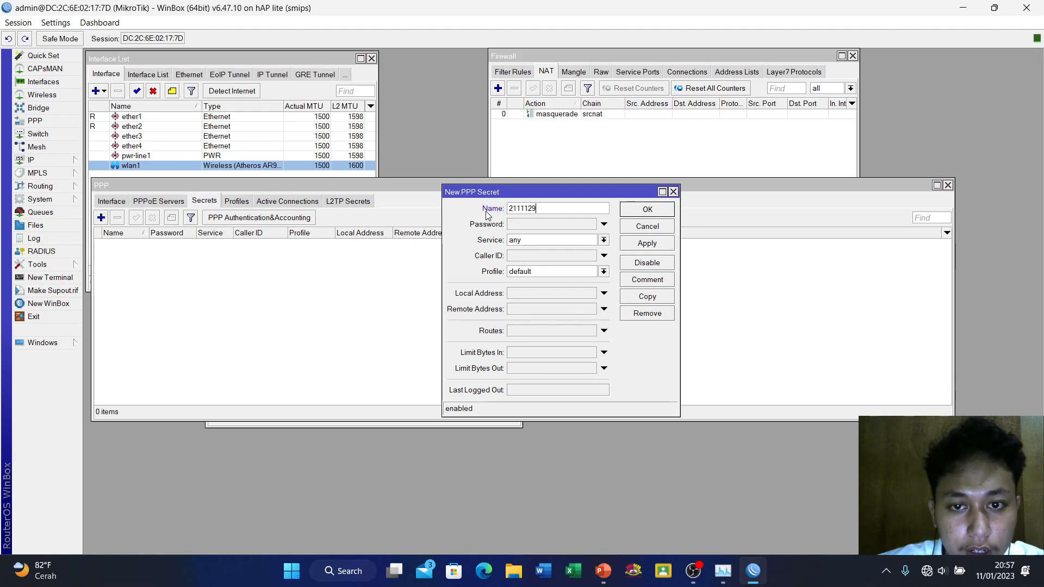
{"action": "left_click", "coordinate": [521, 227]}
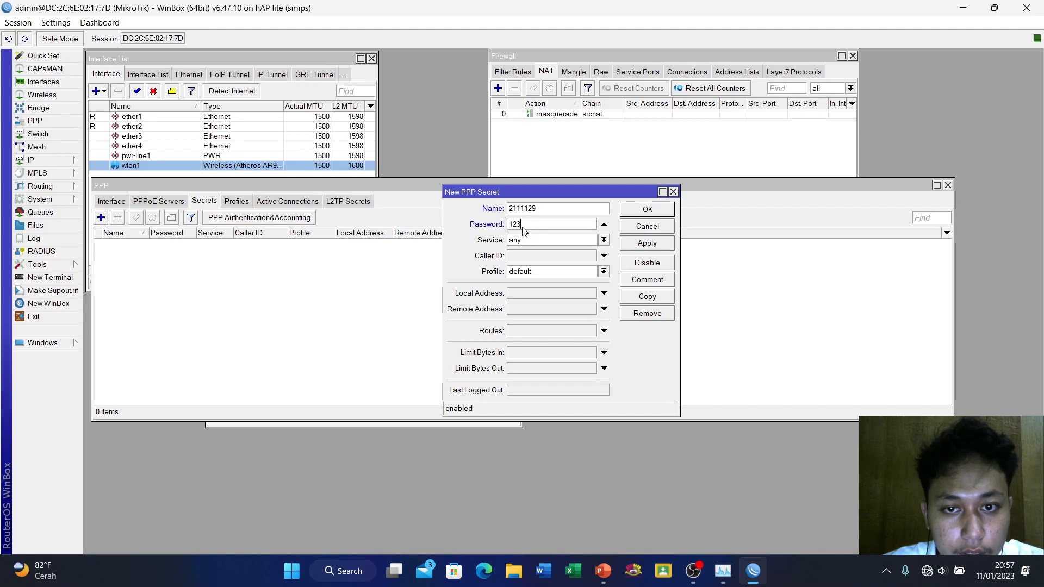
{"action": "left_click", "coordinate": [526, 242]}
{"action": "left_click", "coordinate": [526, 283]}
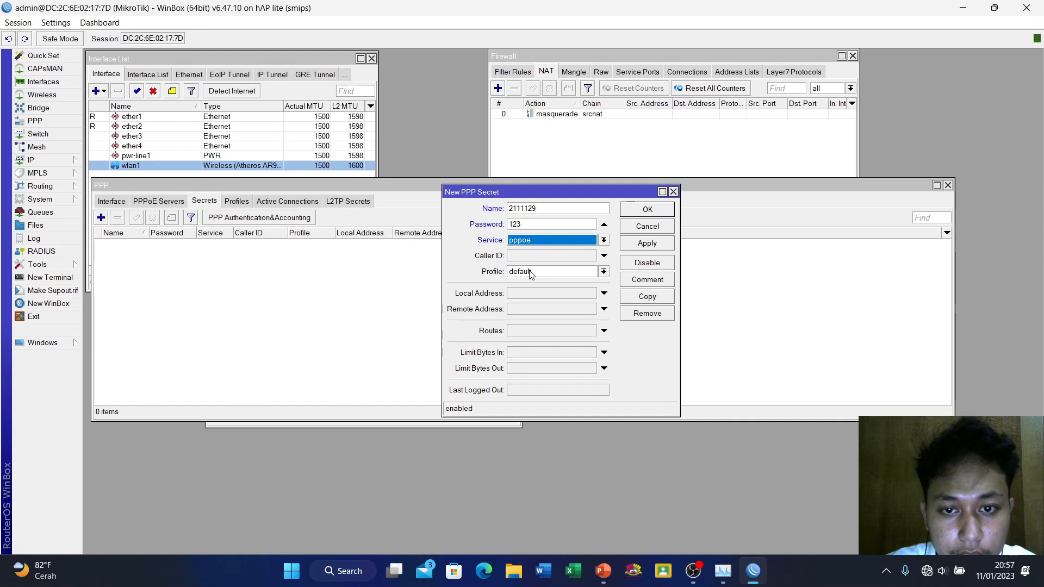
Give the secret local address 10.10.10.0 and remote address 10.20.30.1, then save it
{"action": "left_click", "coordinate": [530, 272]}
{"action": "left_click", "coordinate": [523, 294]}
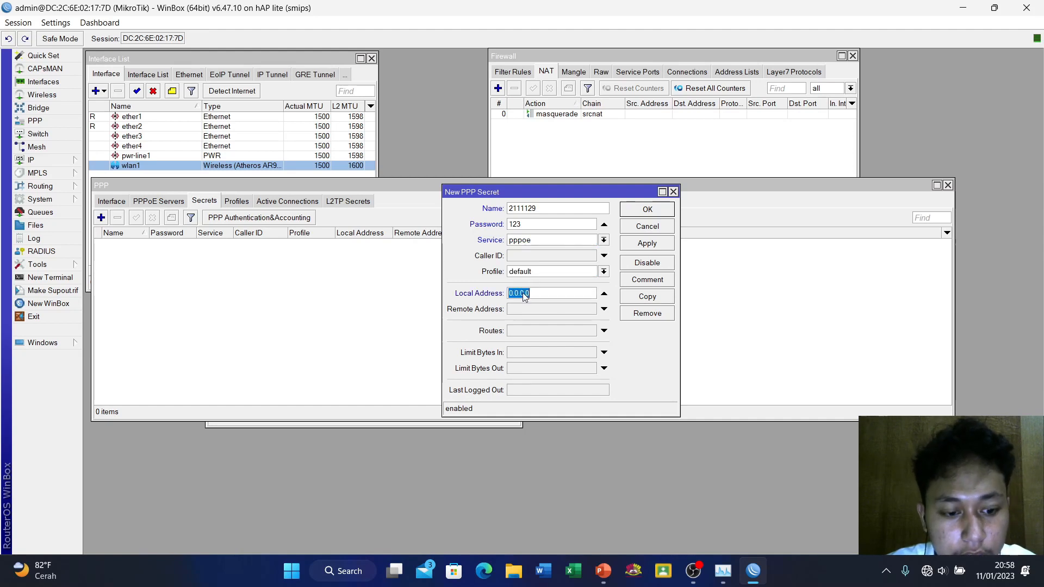
{"action": "type", "text": "10"}
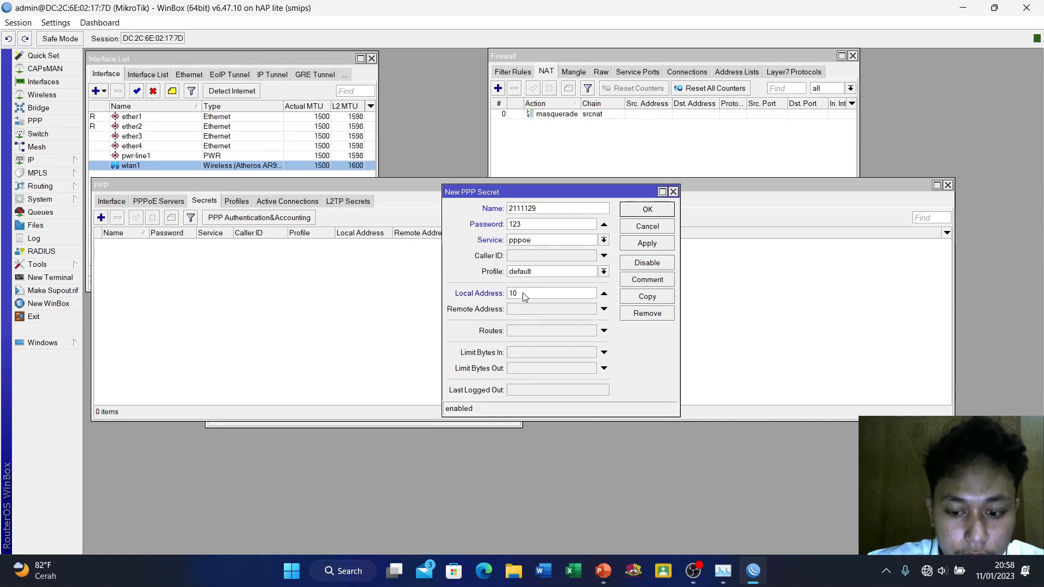
{"action": "type", "text": ".10.10."}
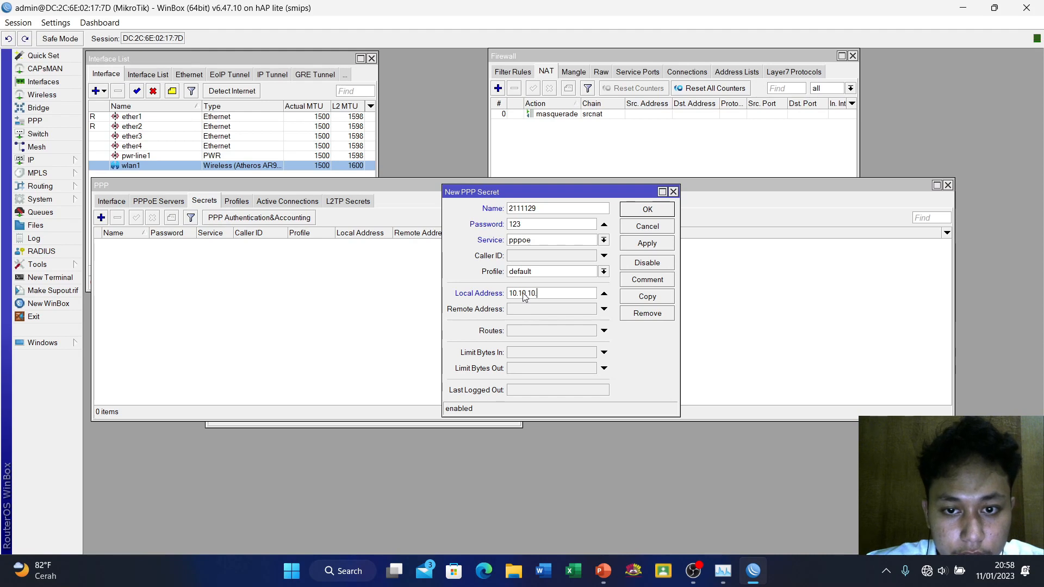
{"action": "type", "text": "00"}
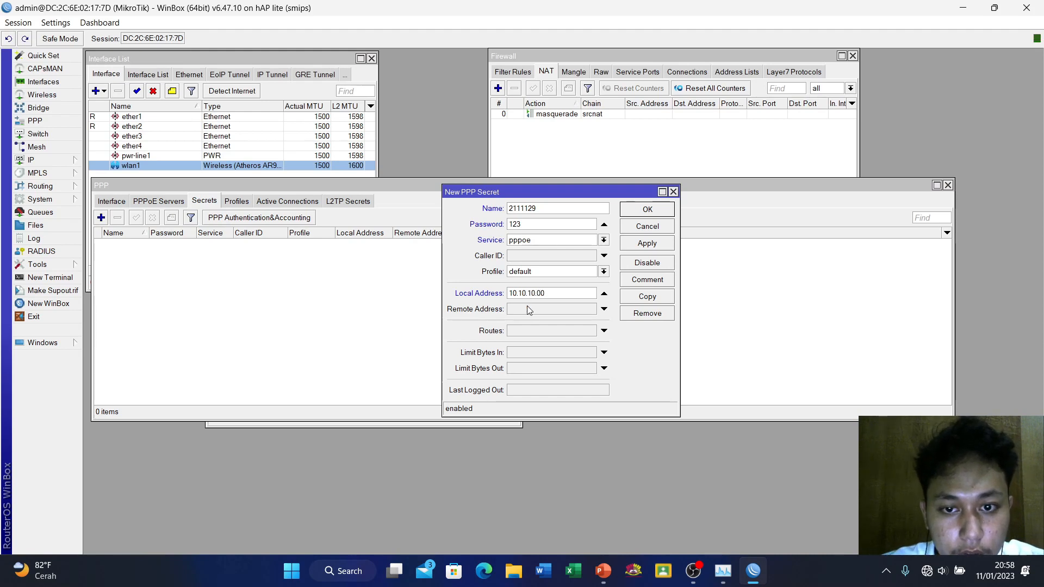
{"action": "left_click", "coordinate": [527, 310]}
{"action": "type", "text": "10.1"}
{"action": "type", "text": "20"}
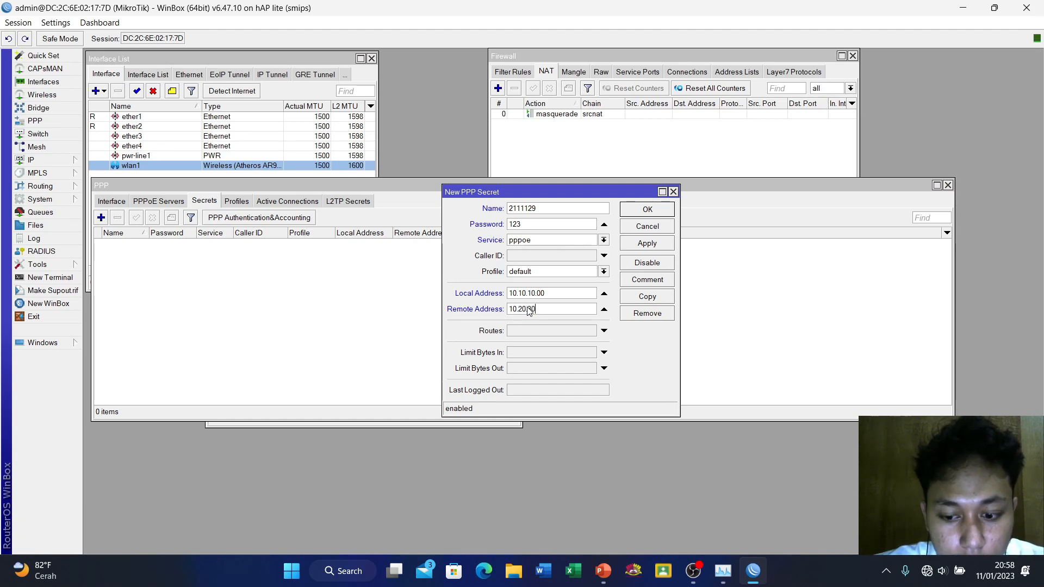
{"action": "type", "text": ".30.1"}
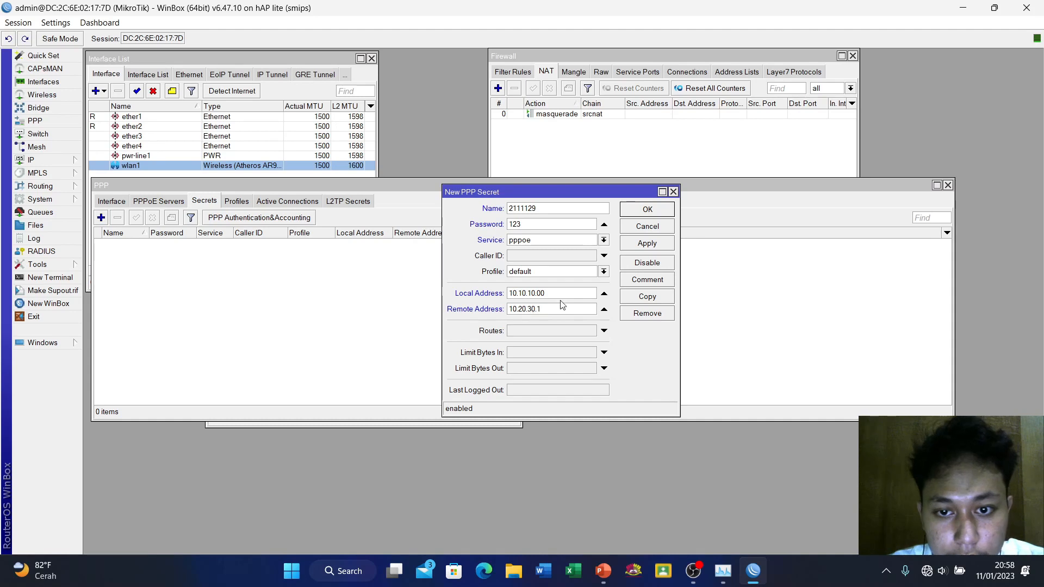
{"action": "left_click", "coordinate": [651, 243]}
{"action": "left_click", "coordinate": [651, 209]}
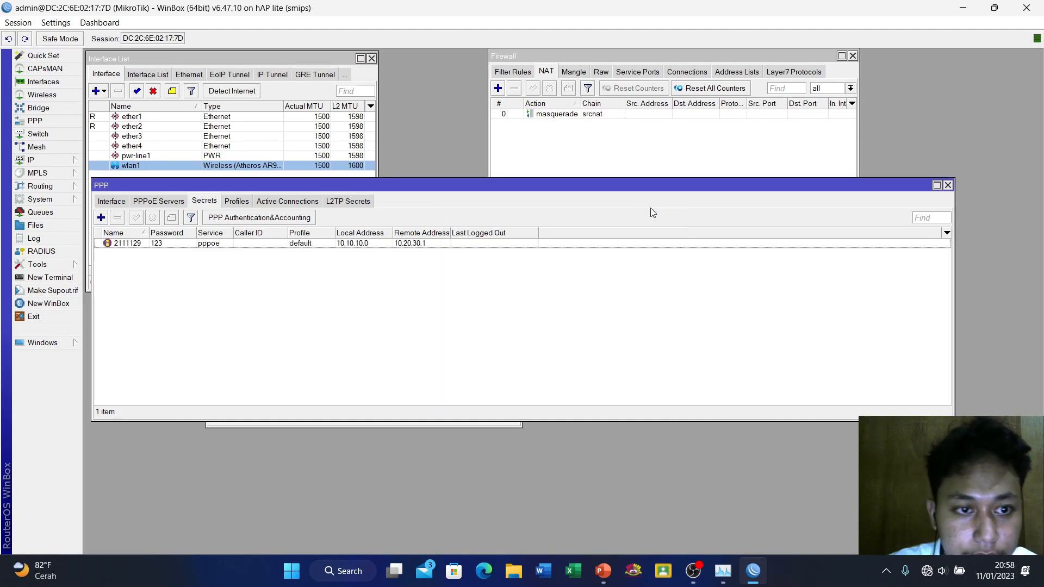
{"action": "left_click", "coordinate": [169, 202]}
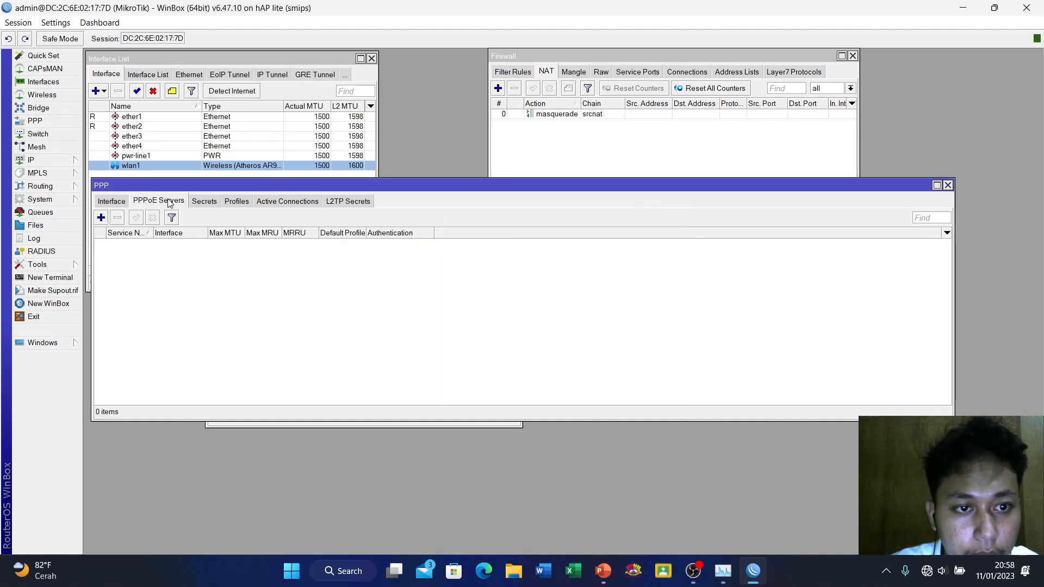
Add PPPoE server service1 on wlan1 with One Session Per Host enabled
{"action": "left_click", "coordinate": [101, 217]}
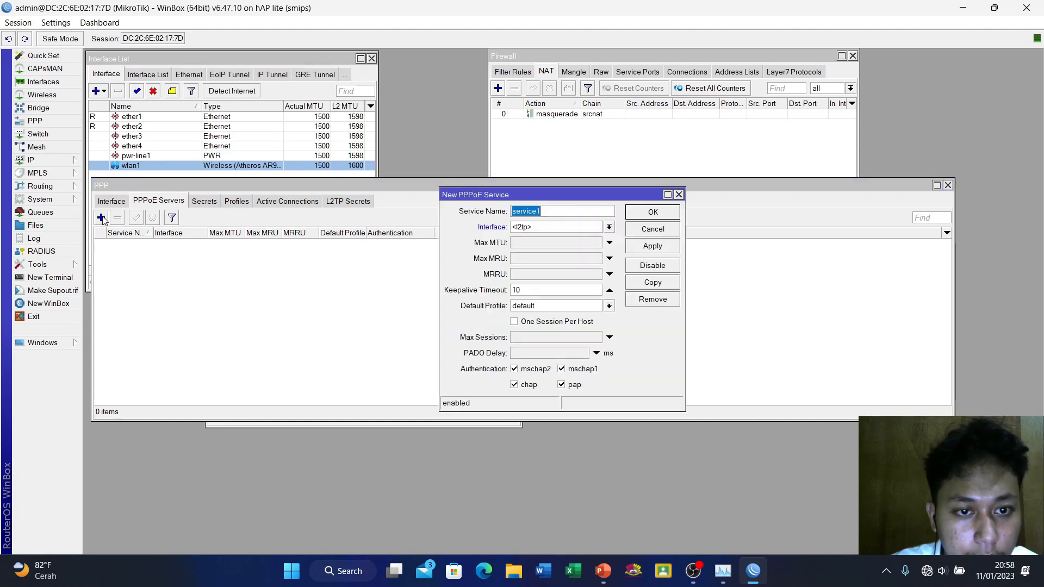
{"action": "left_click", "coordinate": [540, 227]}
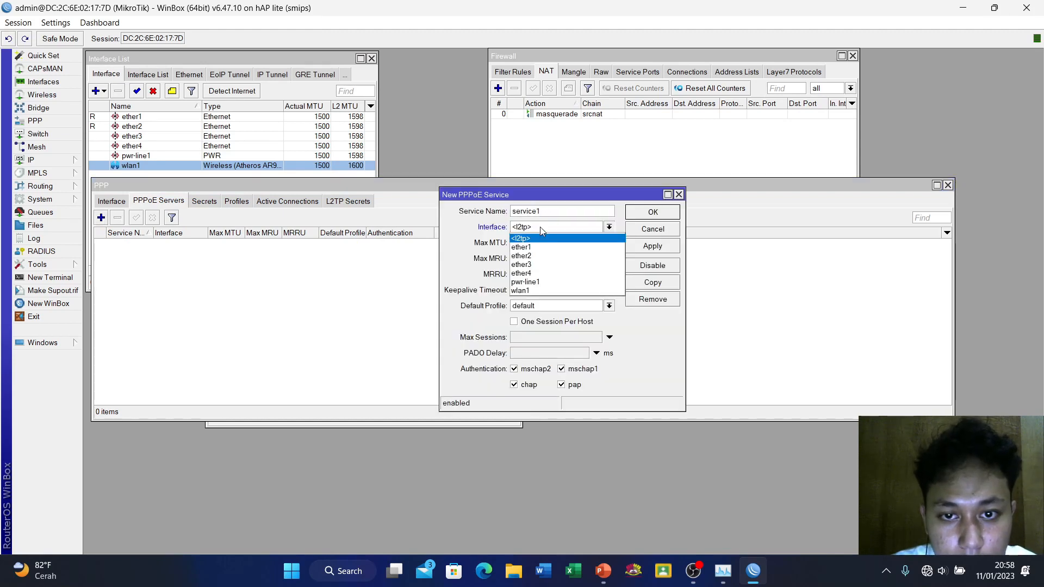
{"action": "left_click", "coordinate": [531, 289]}
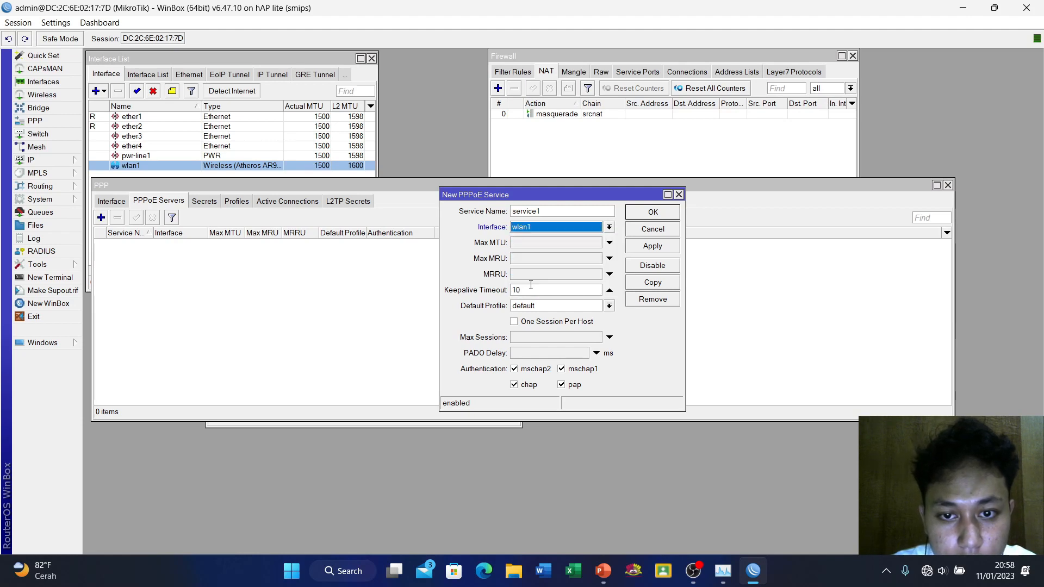
{"action": "left_click", "coordinate": [532, 324]}
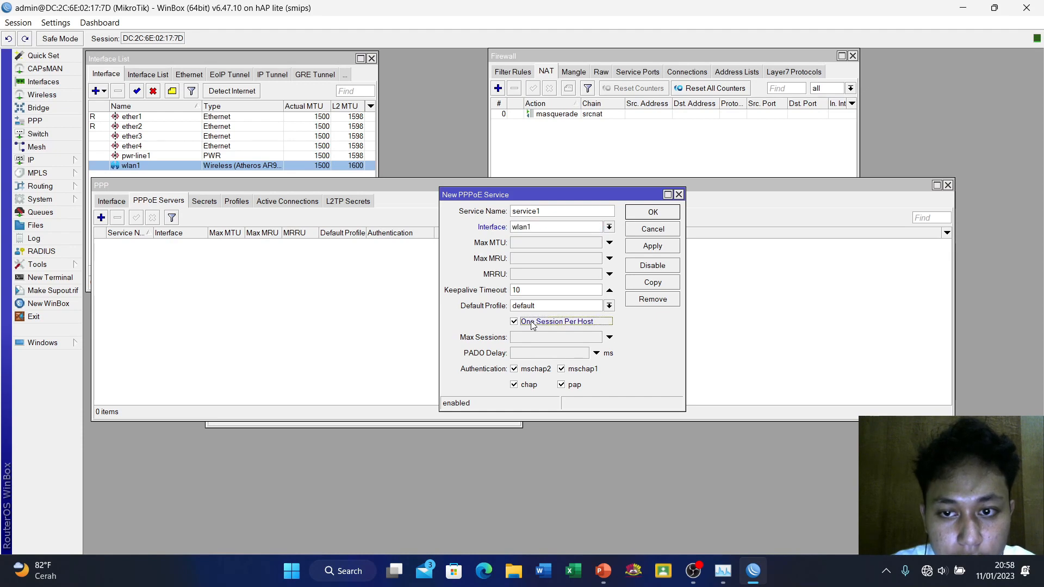
{"action": "left_click", "coordinate": [659, 250]}
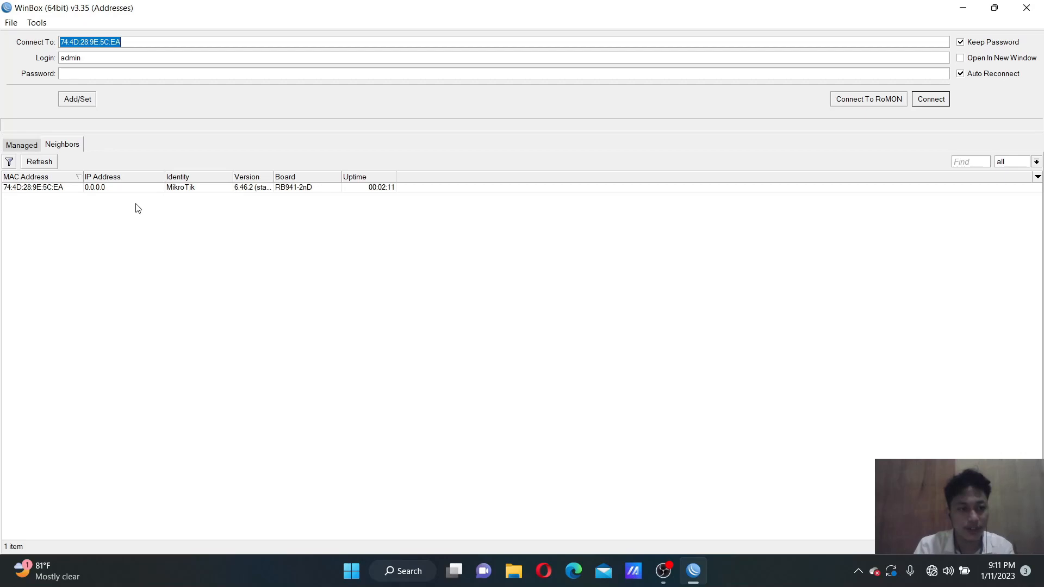
Refresh the neighbor list and connect to the second router, the hAP lite
{"action": "left_click", "coordinate": [49, 163]}
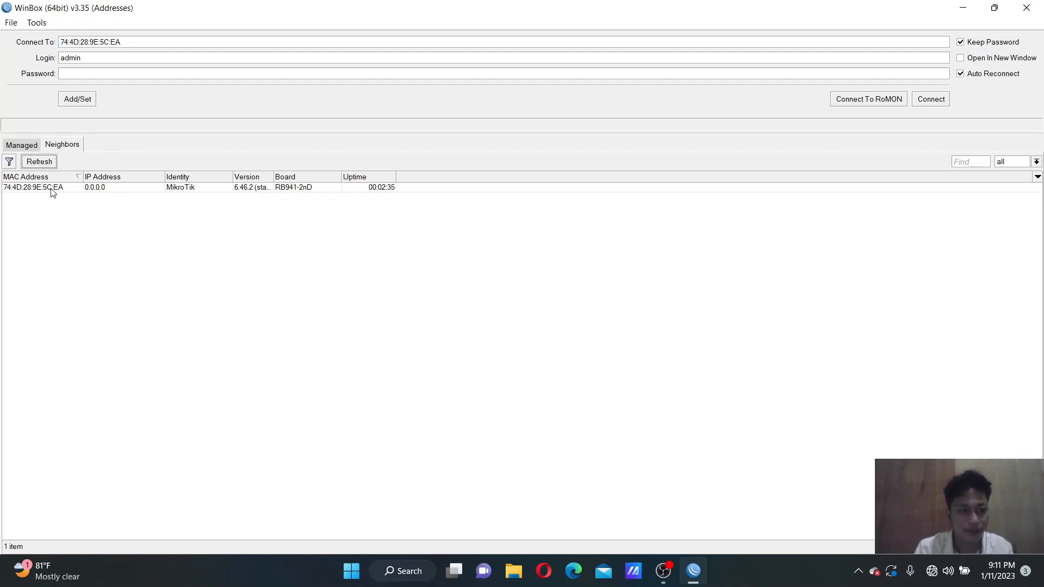
{"action": "left_click", "coordinate": [60, 191]}
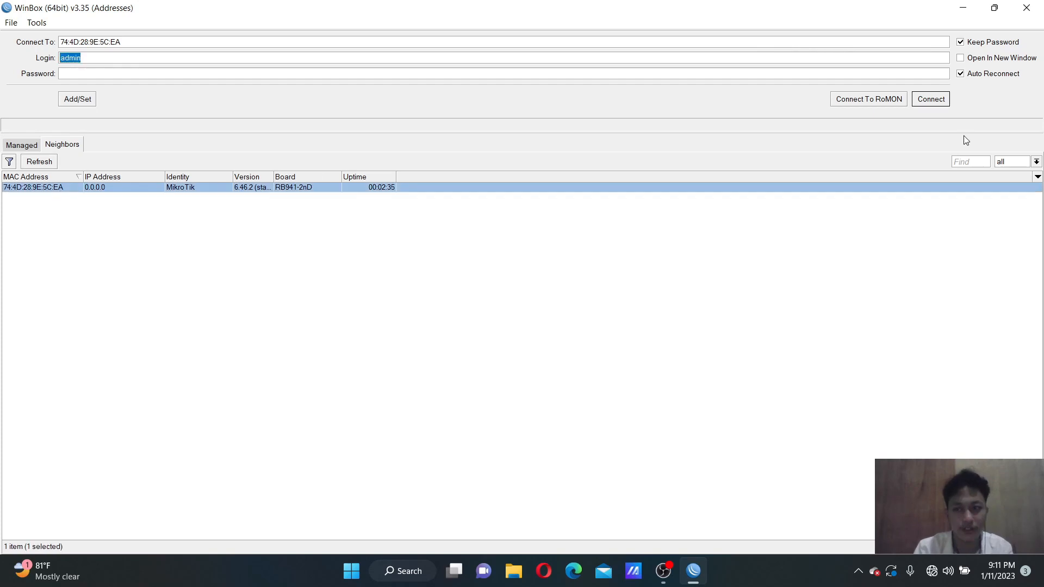
{"action": "left_click", "coordinate": [931, 100]}
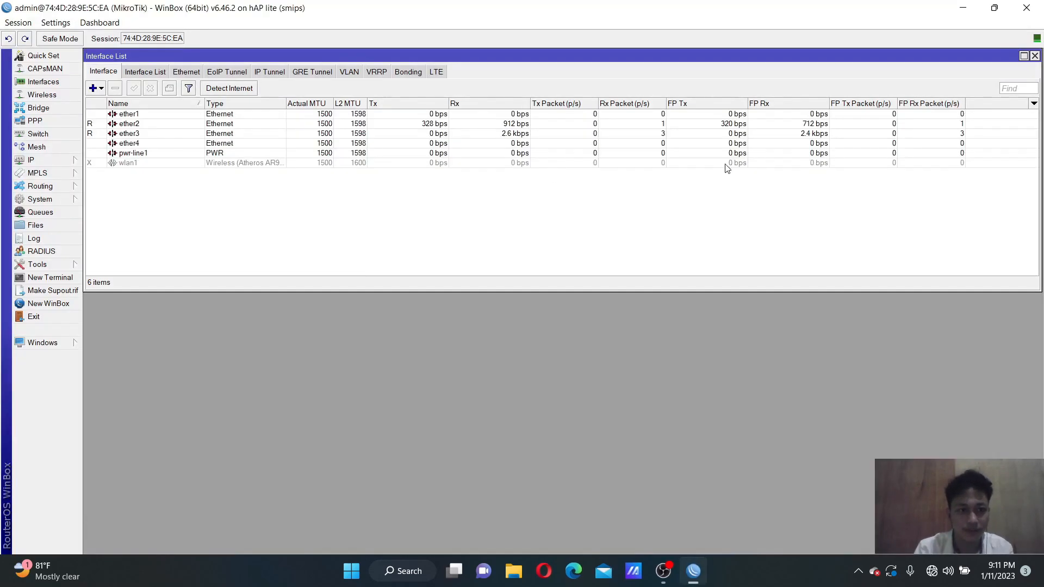
Rename ether2 to ether2-PCA and ether3 to ether3-PCB
{"action": "left_click", "coordinate": [136, 124]}
{"action": "double_click", "coordinate": [135, 123]}
{"action": "left_click", "coordinate": [534, 198]}
{"action": "type", "text": "-PCA"}
{"action": "left_click", "coordinate": [689, 218]}
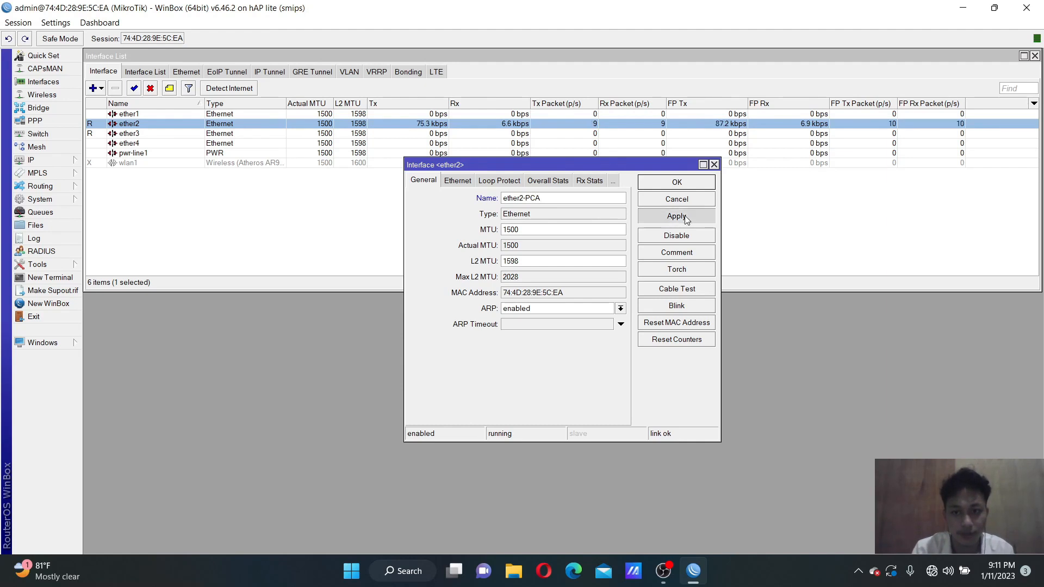
{"action": "left_click", "coordinate": [688, 182]}
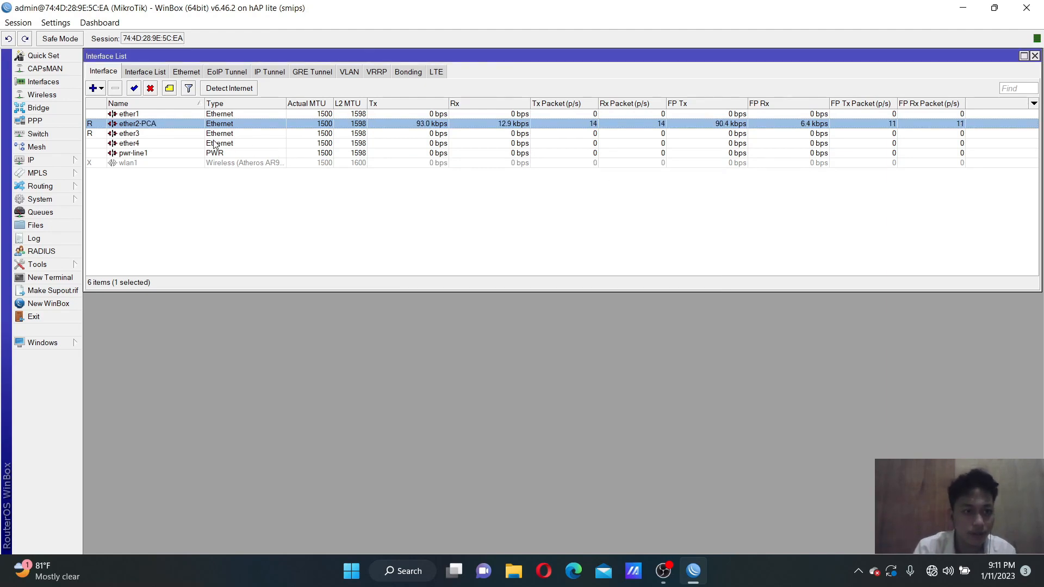
{"action": "double_click", "coordinate": [187, 138]}
{"action": "left_click", "coordinate": [537, 197]}
{"action": "type", "text": "-PCB"}
{"action": "left_click", "coordinate": [673, 215]}
{"action": "left_click", "coordinate": [674, 185]}
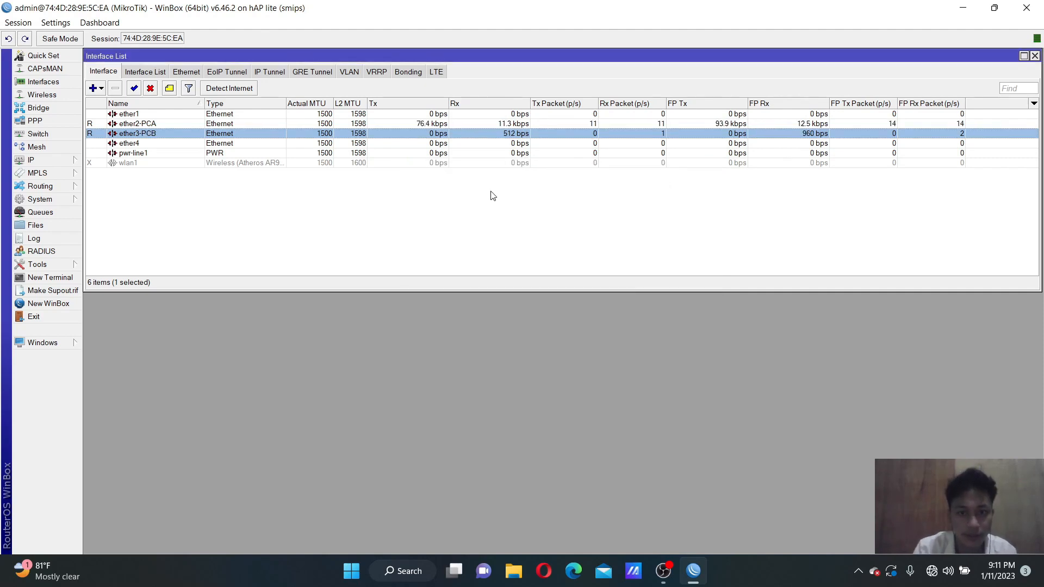
Enable wlan1 and set its wireless mode to station bridge
{"action": "left_click", "coordinate": [130, 164]}
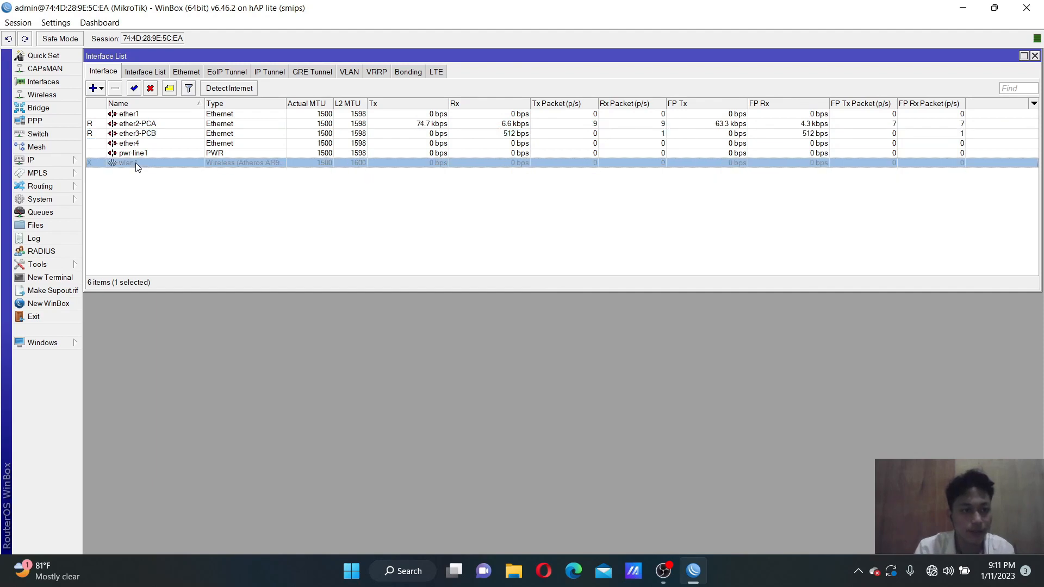
{"action": "left_click", "coordinate": [134, 88]}
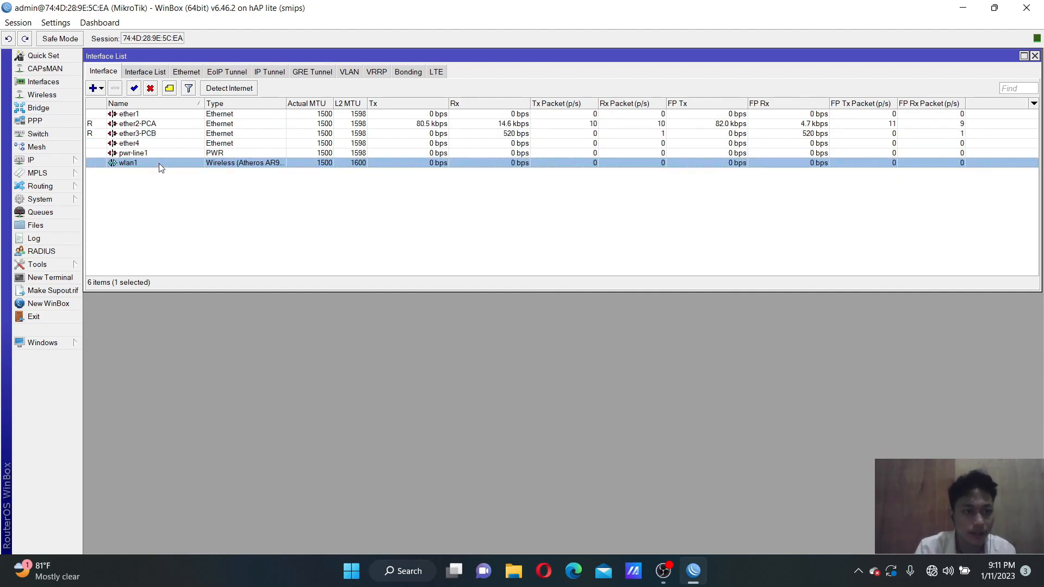
{"action": "double_click", "coordinate": [159, 164]}
{"action": "left_click", "coordinate": [507, 131]}
{"action": "left_click", "coordinate": [501, 187]}
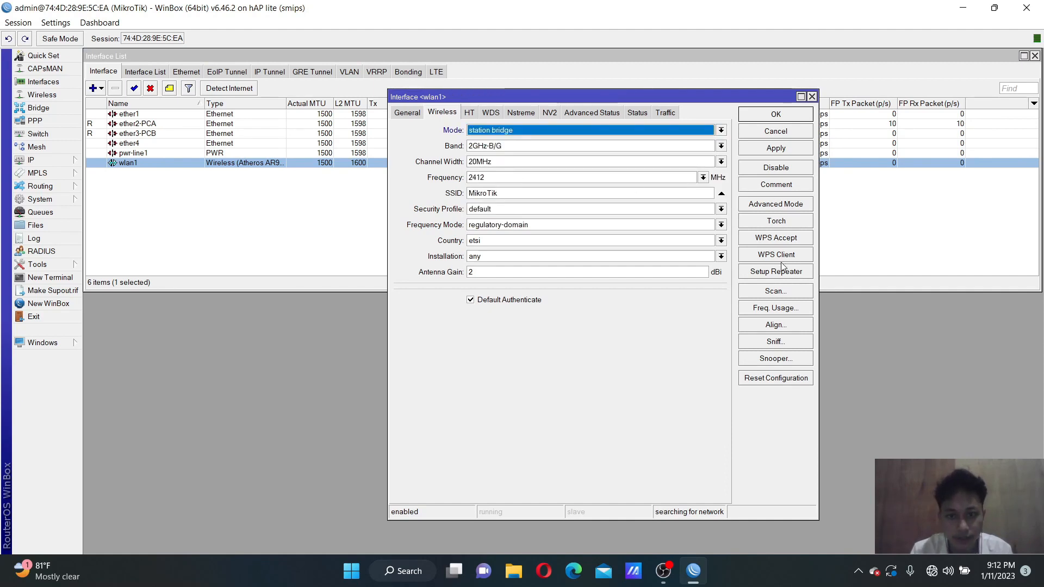
{"action": "left_click", "coordinate": [777, 291]}
{"action": "left_click", "coordinate": [594, 204]}
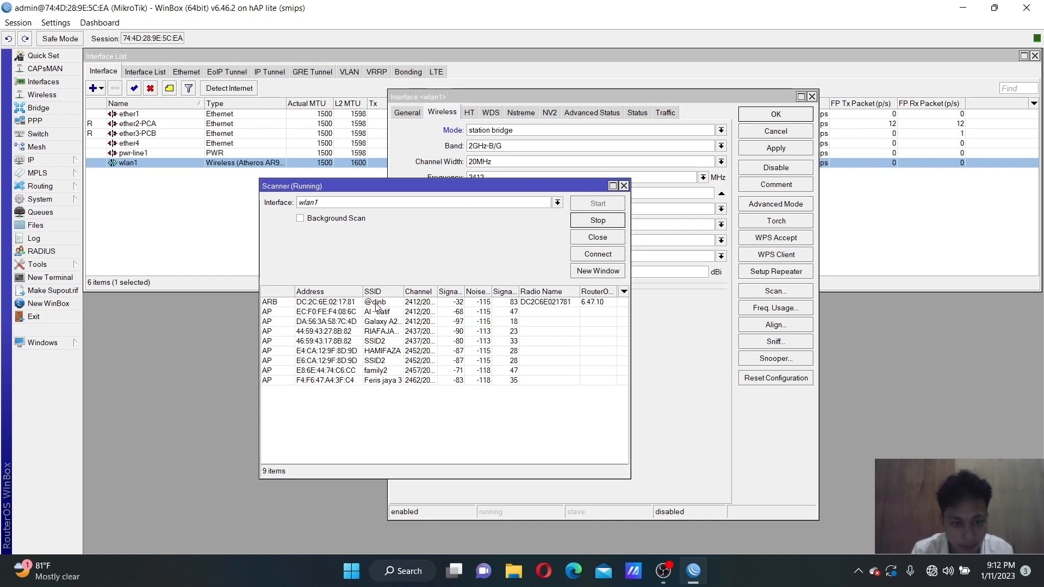
{"action": "left_click", "coordinate": [375, 303]}
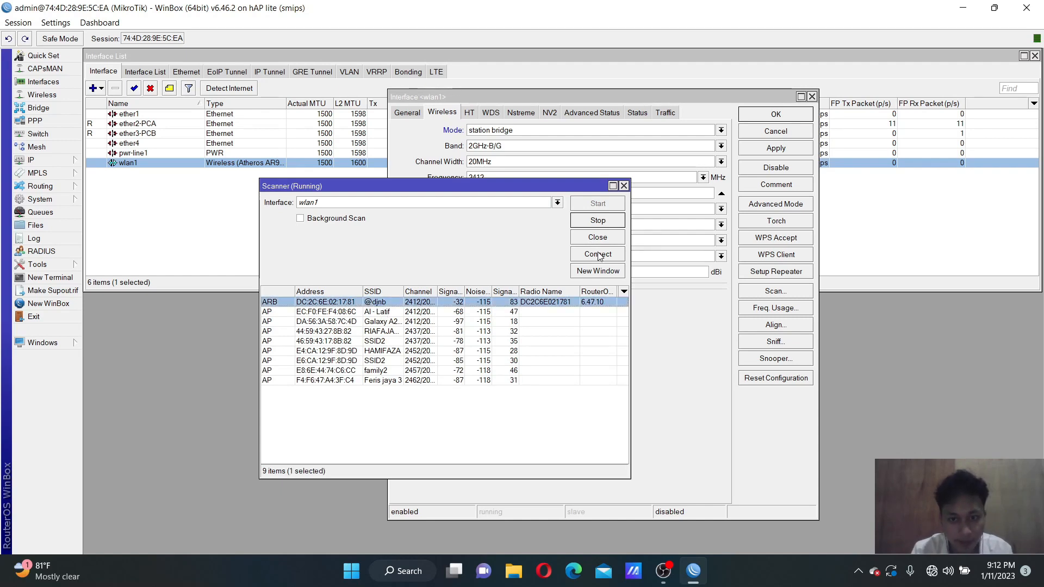
{"action": "left_click", "coordinate": [597, 254]}
{"action": "left_click", "coordinate": [777, 149]}
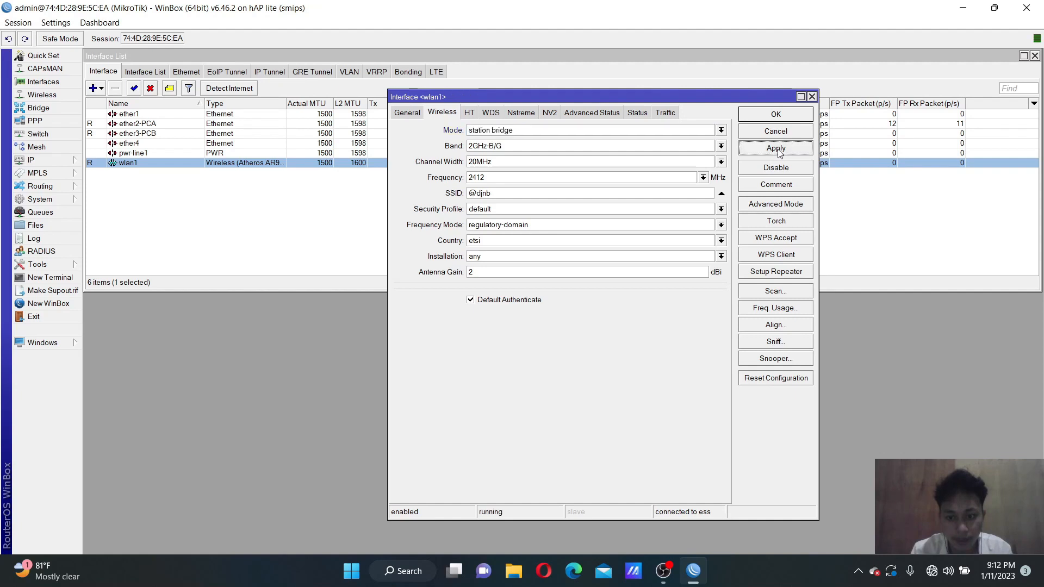
{"action": "left_click", "coordinate": [775, 115]}
Add IP pool pool1 with the address range 10.20.30.3-10.20.30.4
{"action": "left_click", "coordinate": [42, 161]}
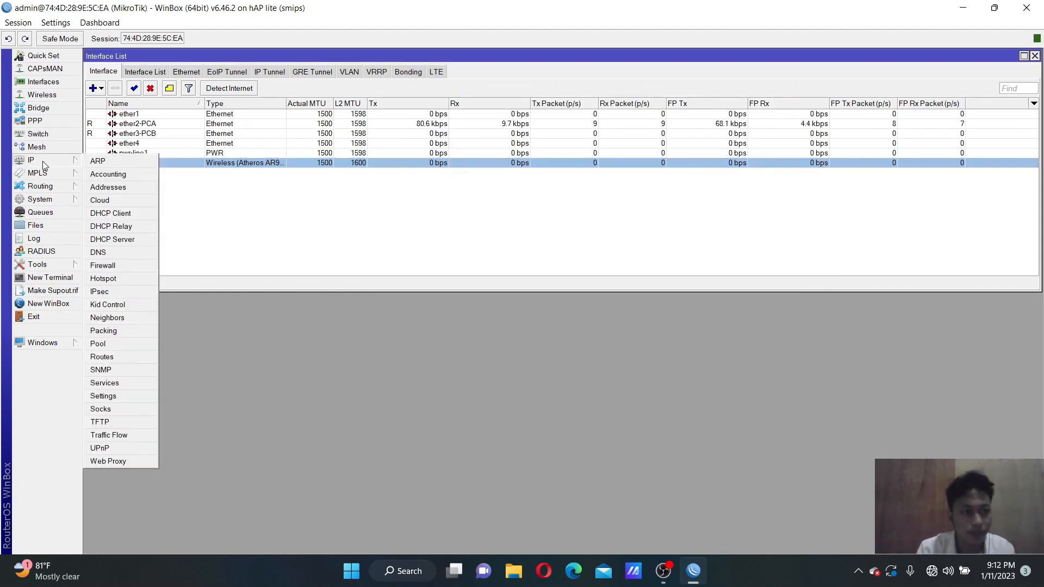
{"action": "left_click", "coordinate": [111, 344]}
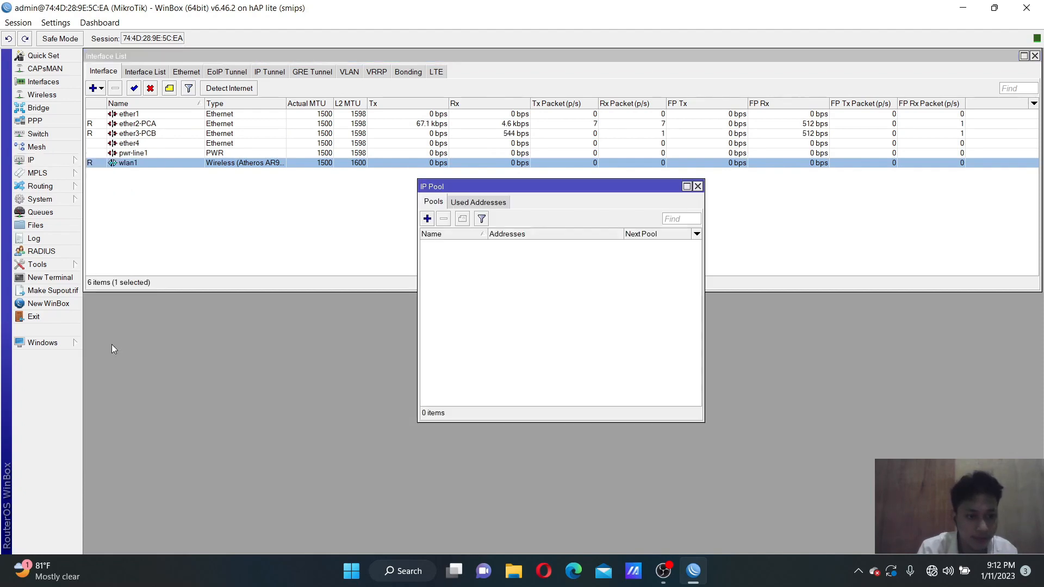
{"action": "left_click", "coordinate": [426, 219]}
{"action": "key", "text": "Tab"}
{"action": "key", "text": "BackSpace"}
{"action": "type", "text": "10.20.30.3-"}
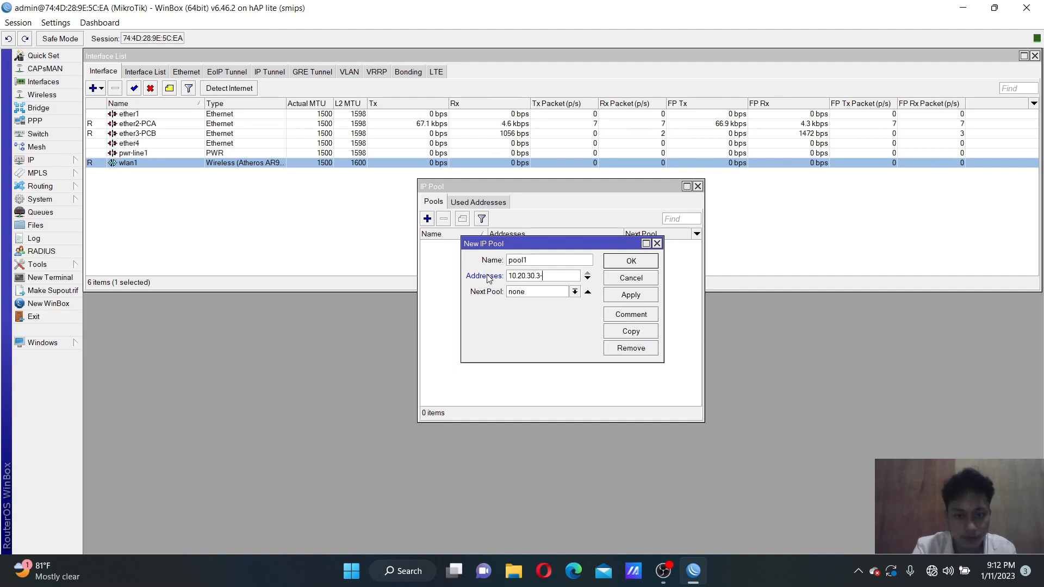
{"action": "type", "text": "10.20.30.4"}
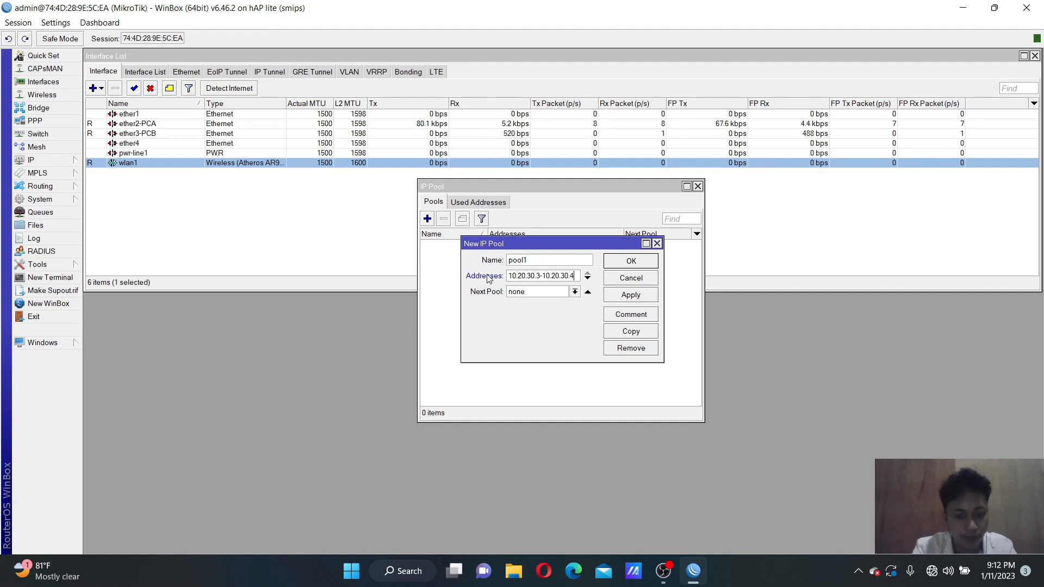
{"action": "left_click", "coordinate": [629, 298]}
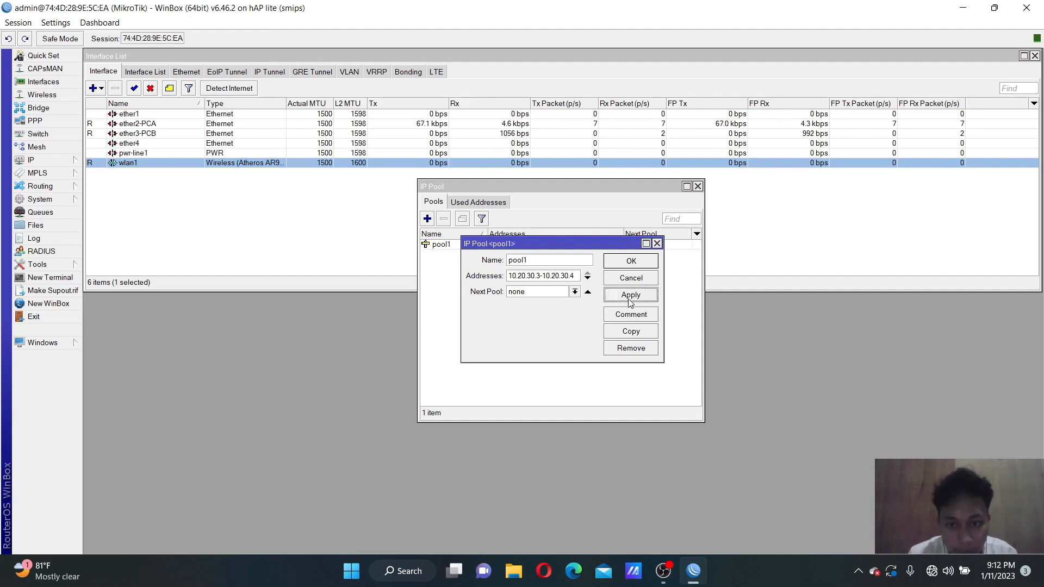
{"action": "left_click", "coordinate": [630, 261]}
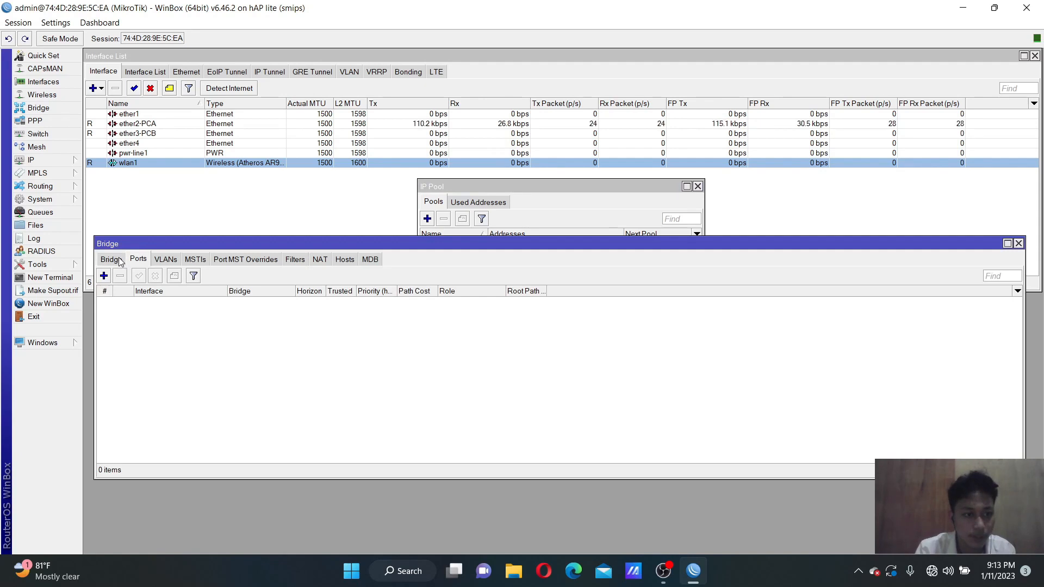
Create a new bridge named bridge1
{"action": "left_click", "coordinate": [114, 261]}
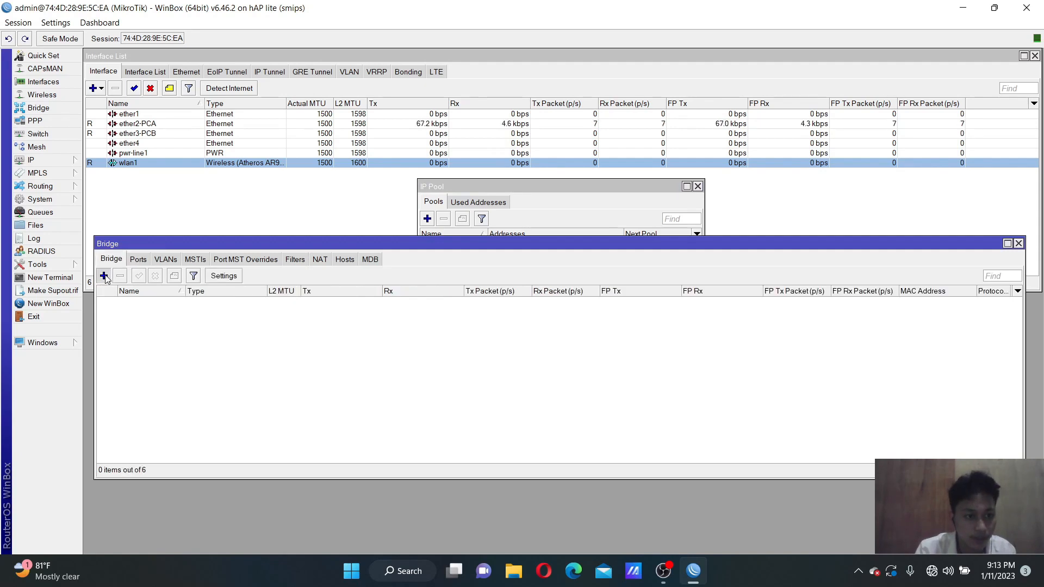
{"action": "left_click", "coordinate": [103, 276]}
{"action": "left_click", "coordinate": [674, 219]}
{"action": "left_click", "coordinate": [685, 186]}
Add ether2-PCA and ether3-PCB as ports of bridge1
{"action": "left_click", "coordinate": [138, 259]}
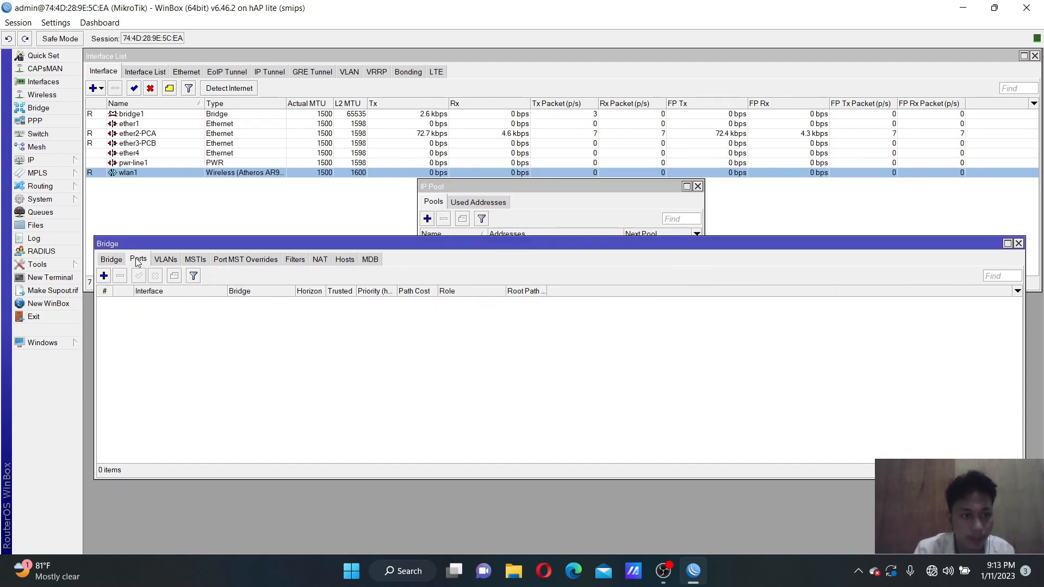
{"action": "left_click", "coordinate": [104, 275]}
{"action": "left_click", "coordinate": [500, 240]}
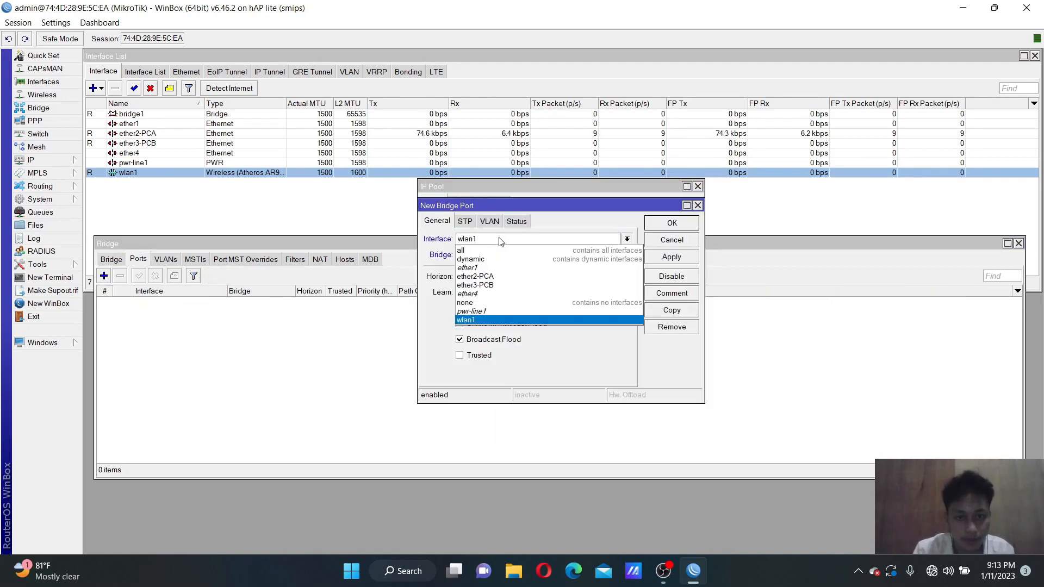
{"action": "left_click", "coordinate": [490, 277]}
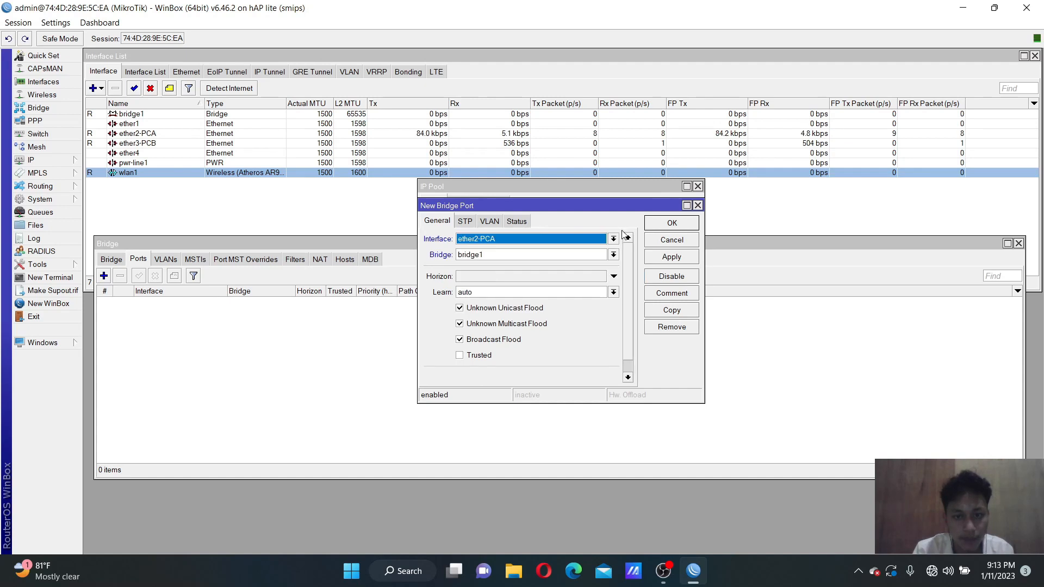
{"action": "left_click", "coordinate": [670, 258]}
{"action": "left_click", "coordinate": [672, 223]}
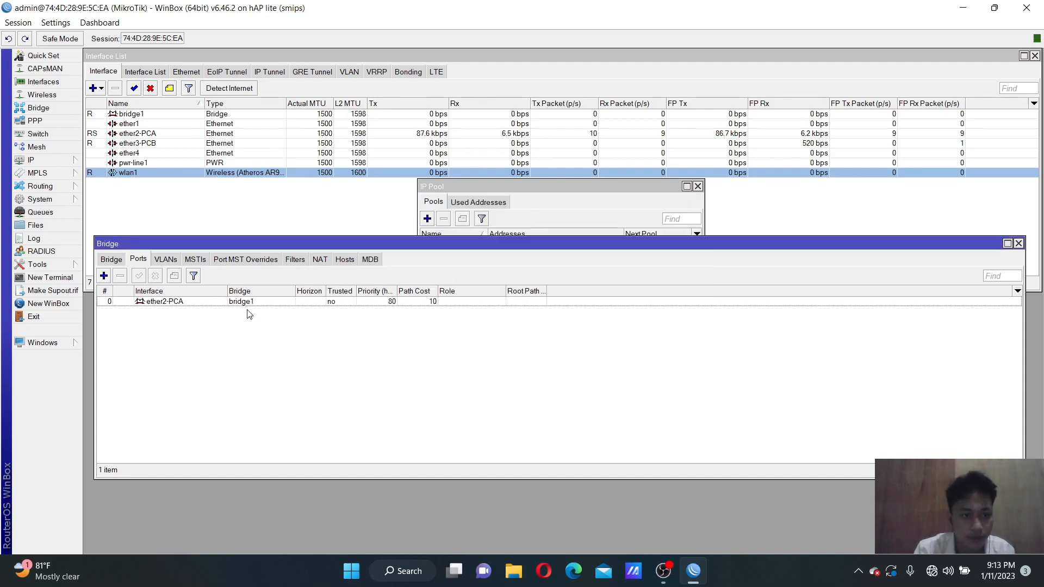
{"action": "left_click", "coordinate": [104, 276]}
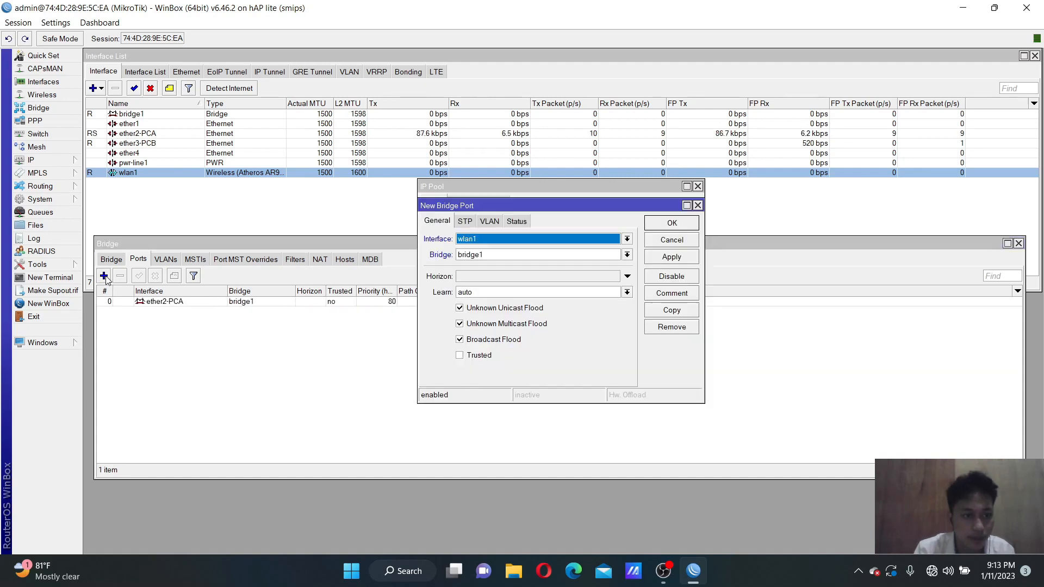
{"action": "left_click", "coordinate": [491, 238]}
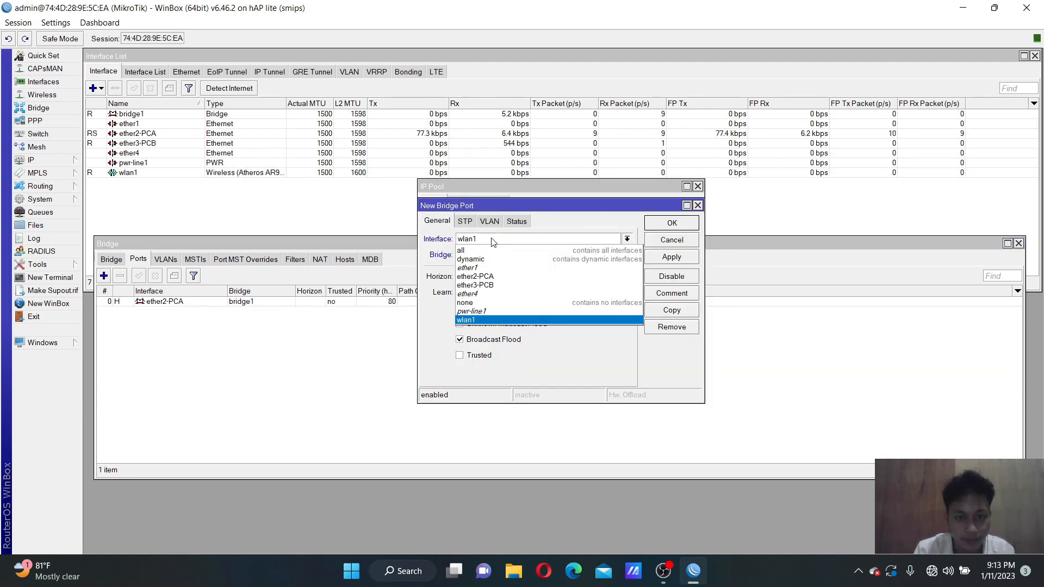
{"action": "left_click", "coordinate": [491, 285]}
{"action": "left_click", "coordinate": [673, 256]}
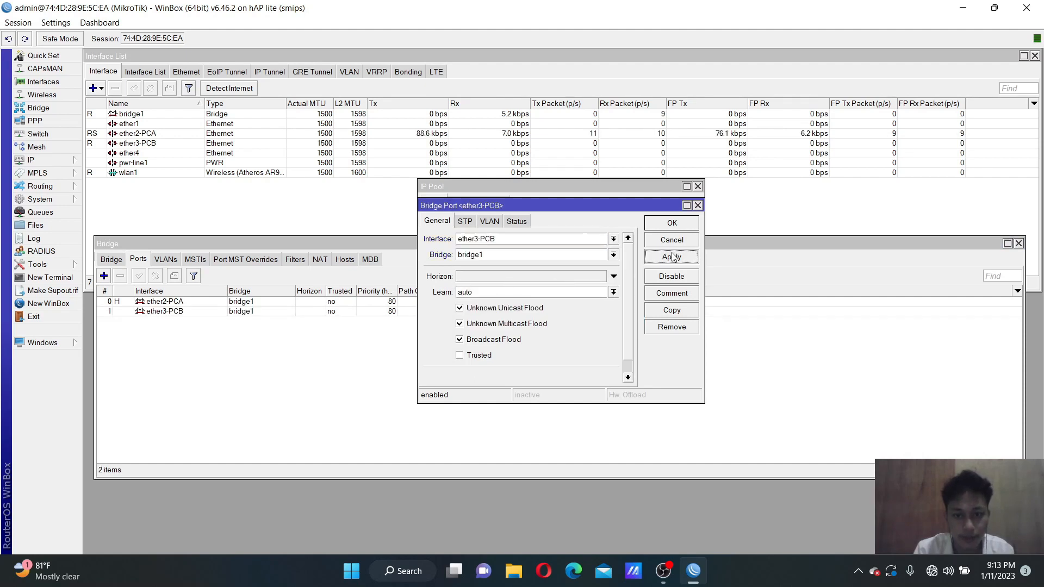
{"action": "left_click", "coordinate": [678, 224]}
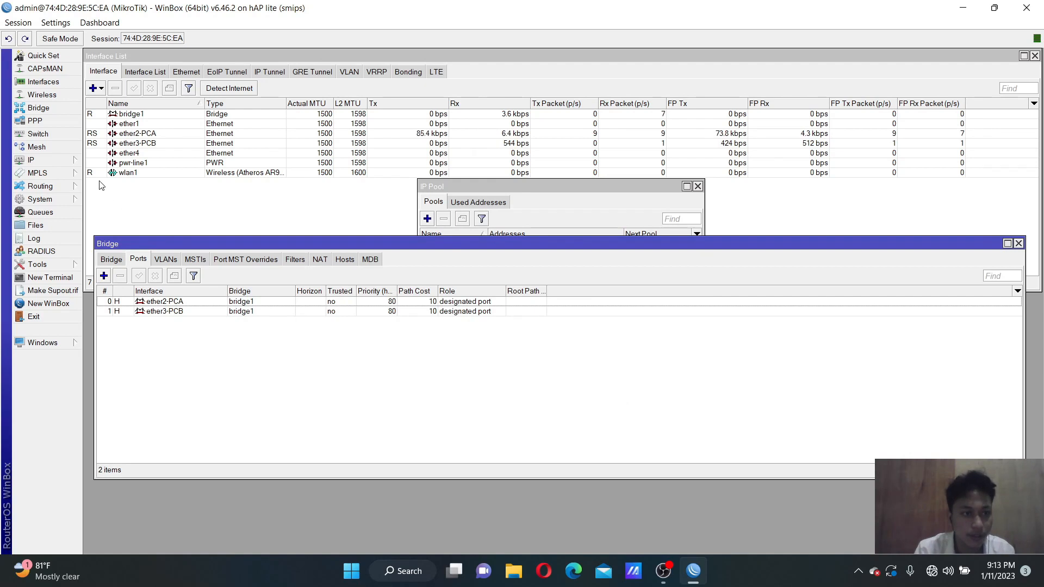
{"action": "left_click", "coordinate": [36, 121]}
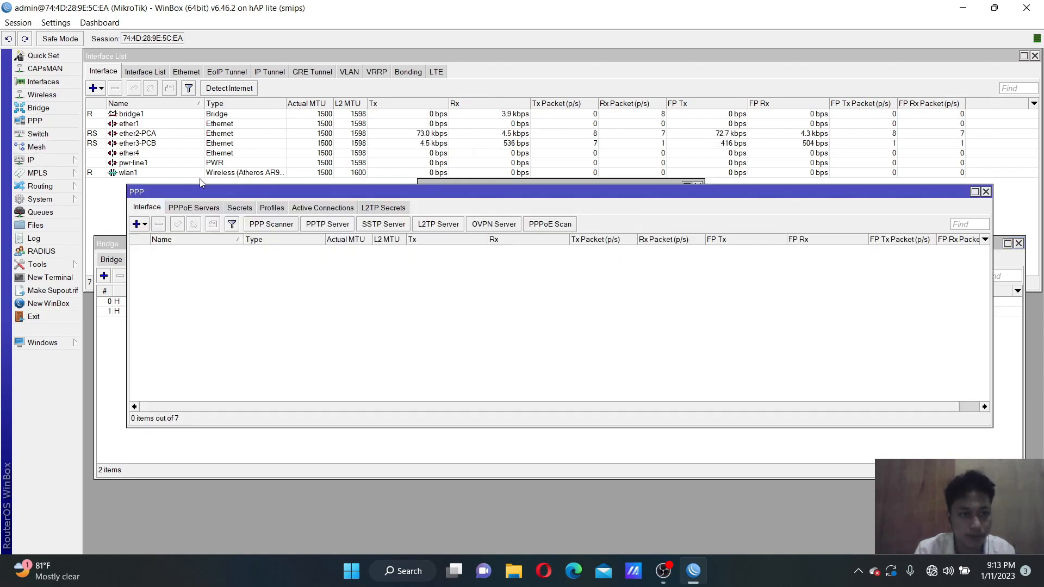
Add PPP profile profile1 with local address 10.10.10.100 and remote pool pool1, then begin a new secret
{"action": "left_click", "coordinate": [271, 209]}
{"action": "left_click", "coordinate": [136, 224]}
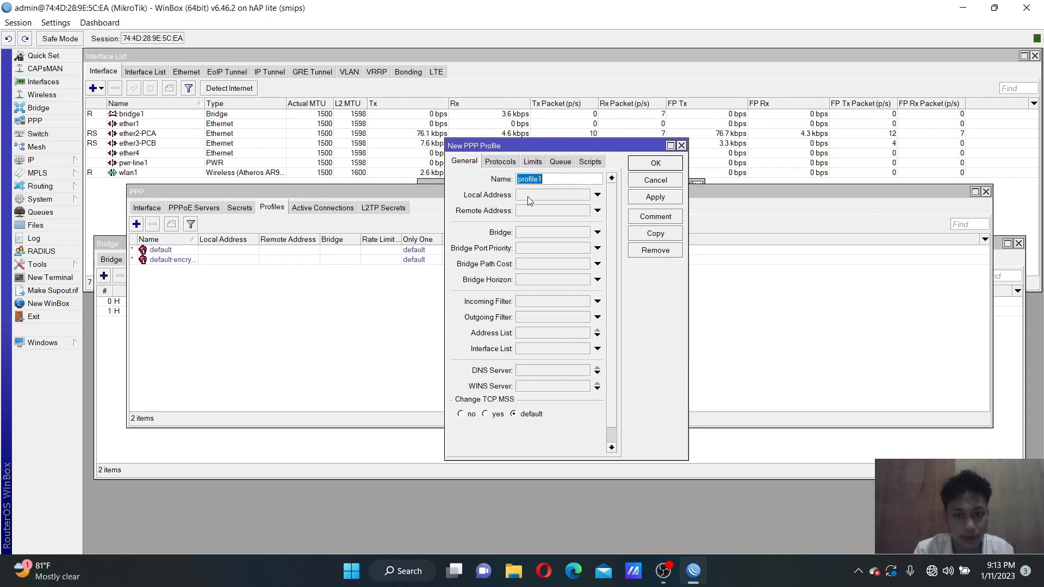
{"action": "left_click", "coordinate": [527, 196]}
{"action": "type", "text": "10"}
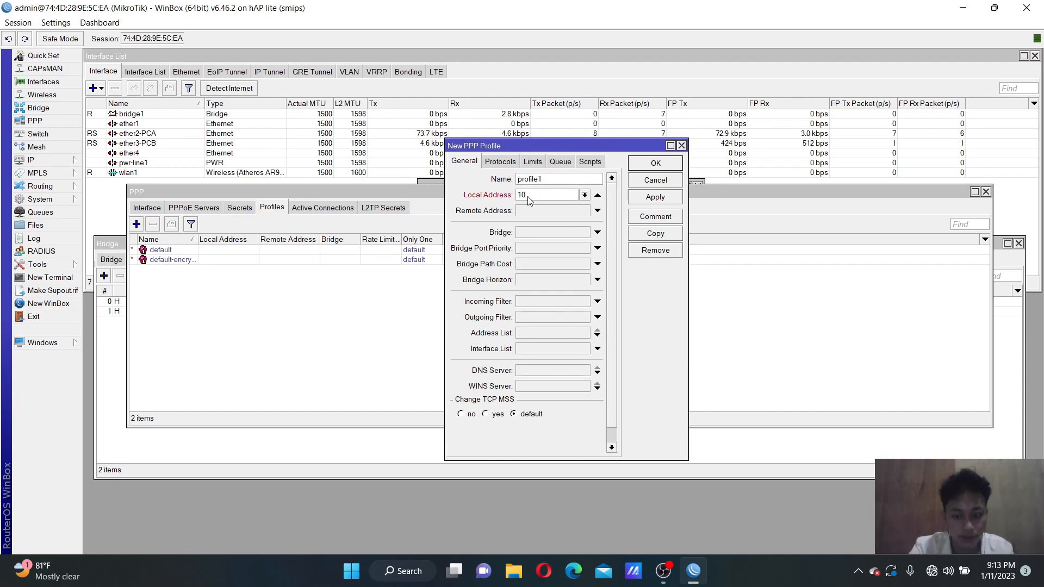
{"action": "type", "text": ".10.10.100"}
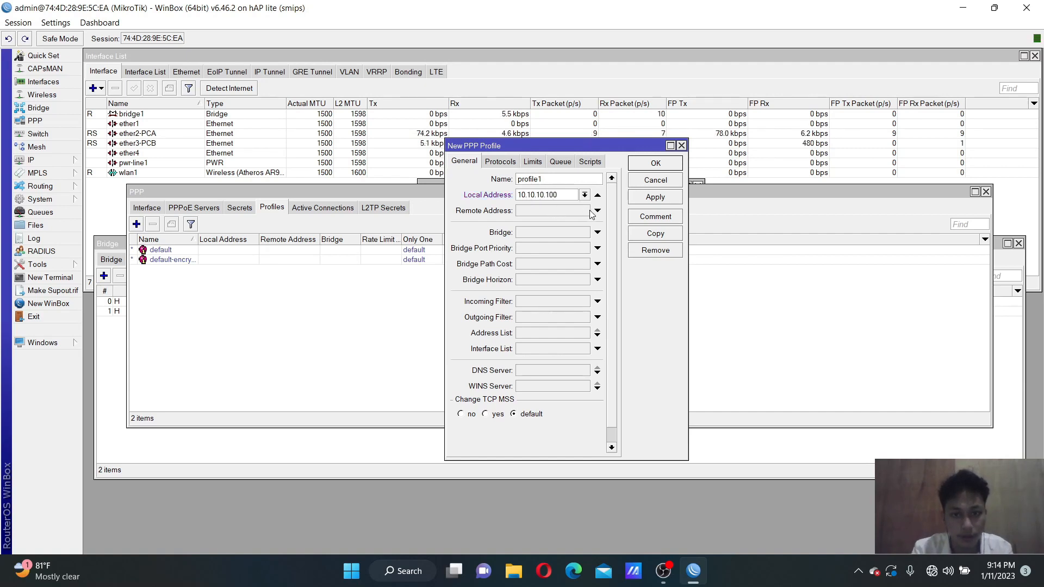
{"action": "left_click", "coordinate": [597, 210]}
{"action": "left_click", "coordinate": [585, 211]}
{"action": "left_click", "coordinate": [556, 228]}
{"action": "left_click", "coordinate": [655, 197]}
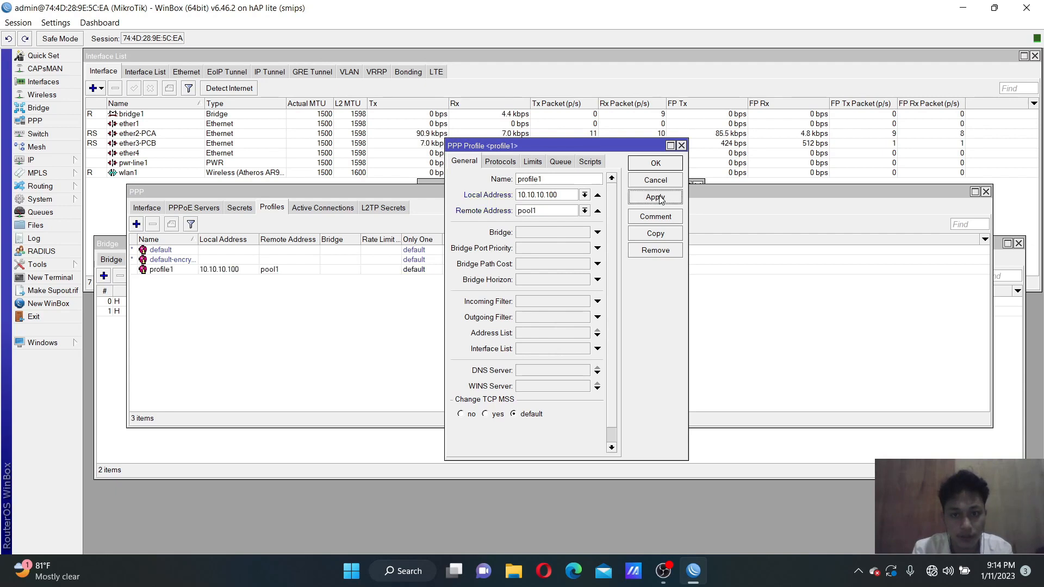
{"action": "left_click", "coordinate": [656, 164]}
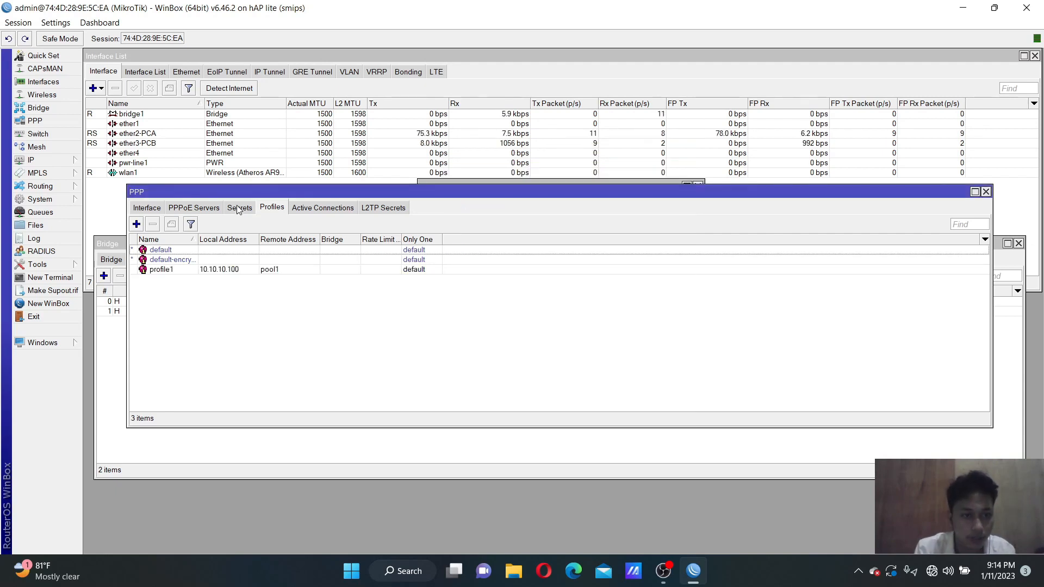
{"action": "left_click", "coordinate": [239, 208]}
{"action": "left_click", "coordinate": [136, 224]}
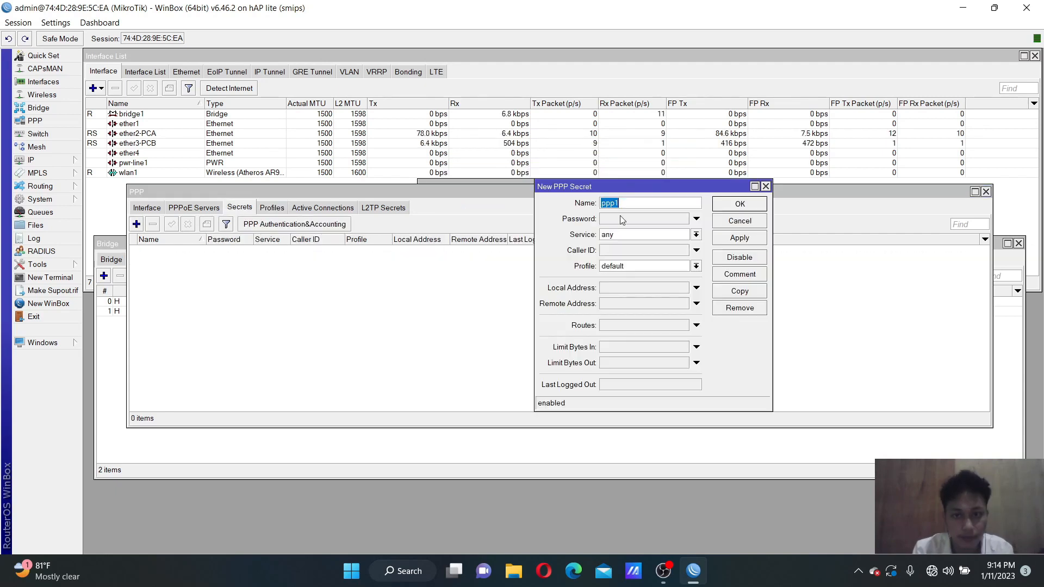
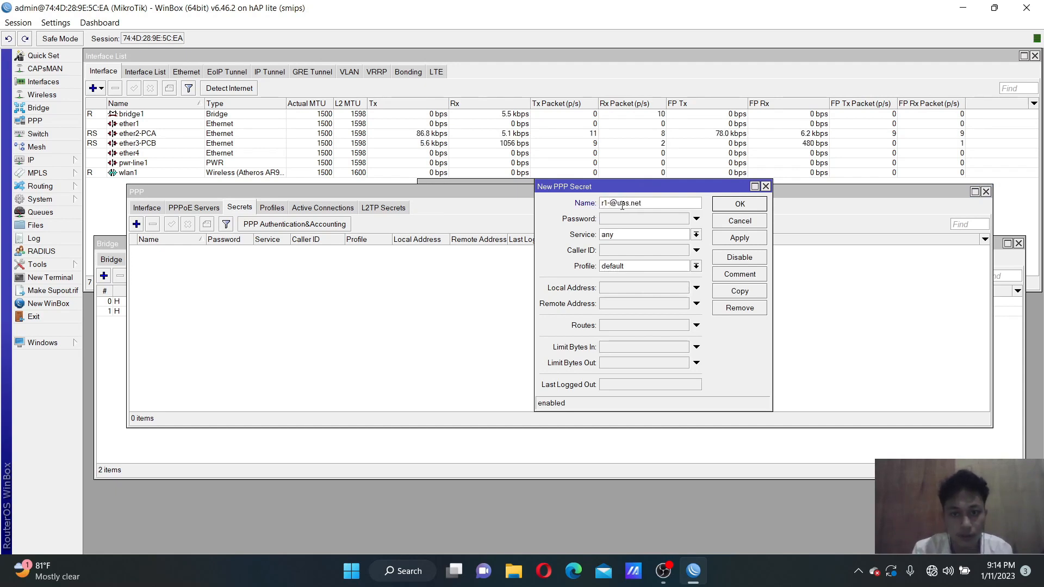
Fill the first PPP secret with a user name and password, service pppoe, profile profile1, and save it
{"action": "left_click_drag", "start_coordinate": [643, 204], "coordinate": [596, 207]}
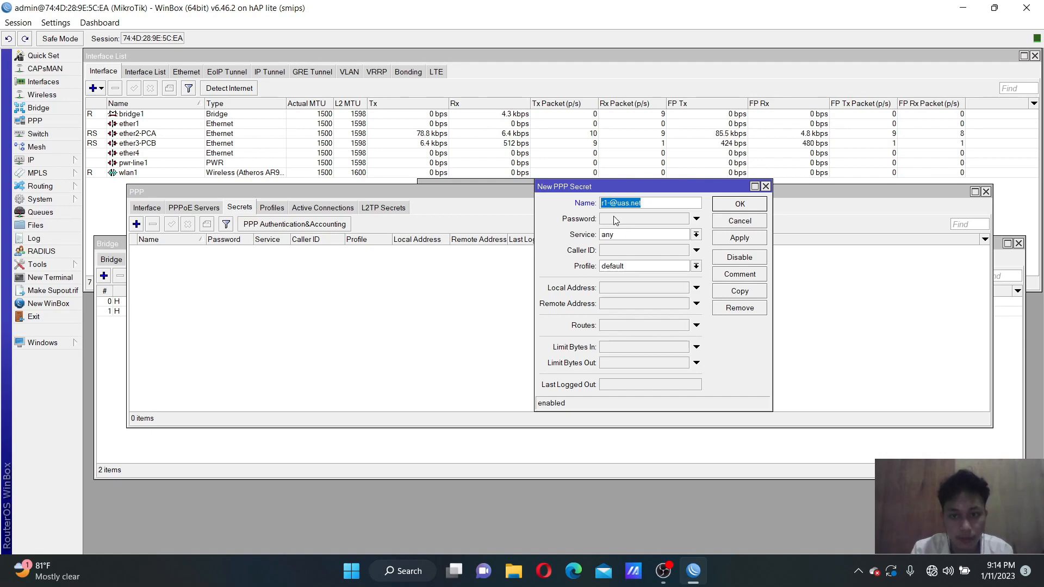
{"action": "left_click", "coordinate": [616, 219]}
{"action": "type", "text": "123"}
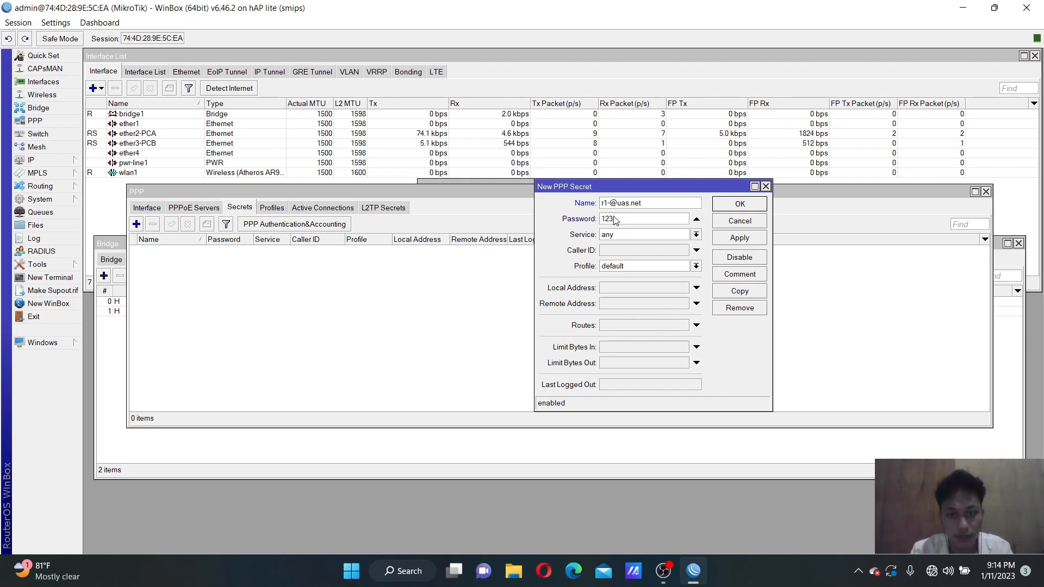
{"action": "left_click", "coordinate": [617, 235]}
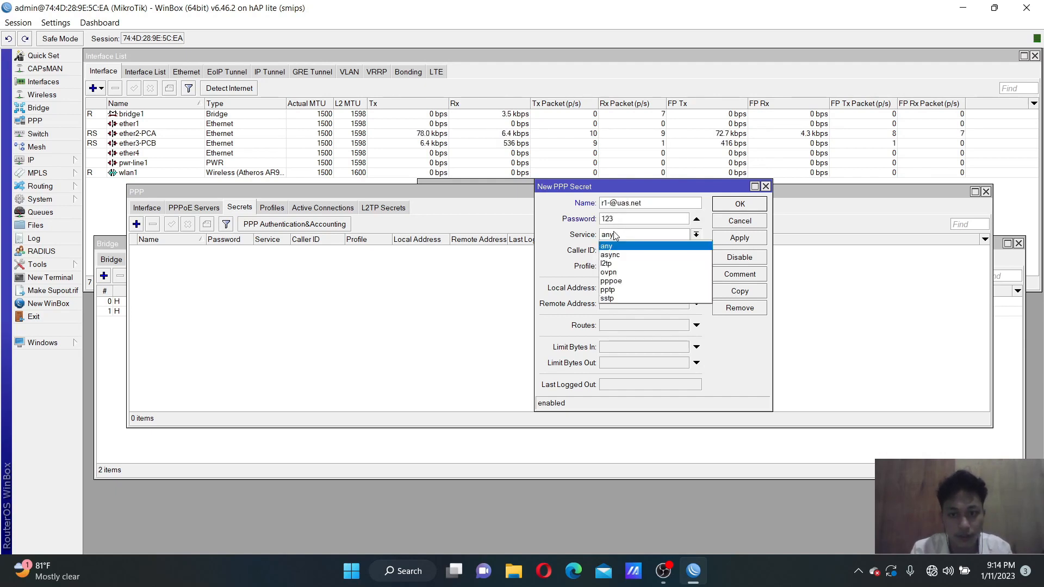
{"action": "left_click", "coordinate": [615, 281]}
{"action": "left_click", "coordinate": [619, 266]}
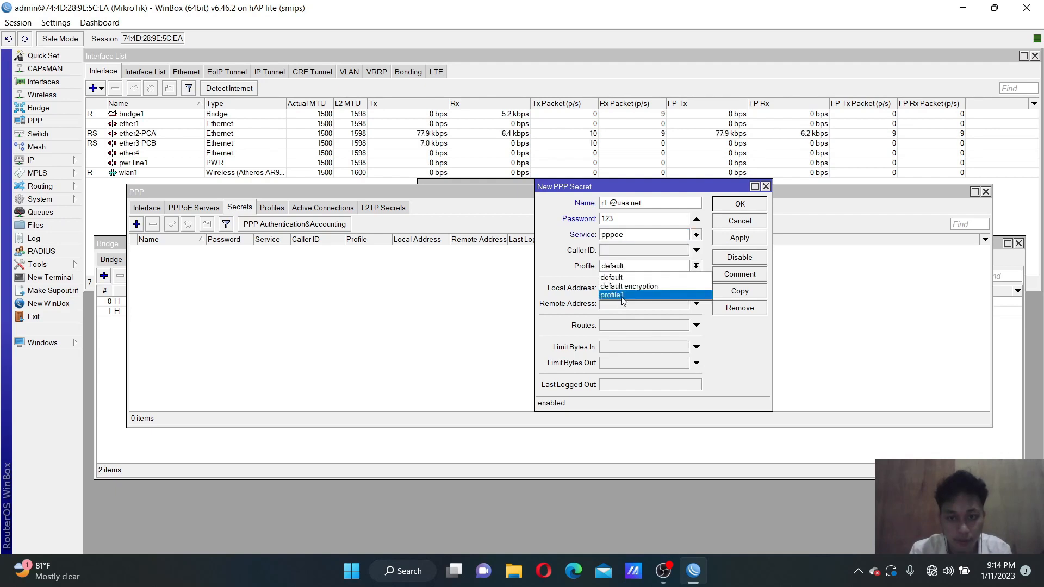
{"action": "left_click", "coordinate": [623, 296]}
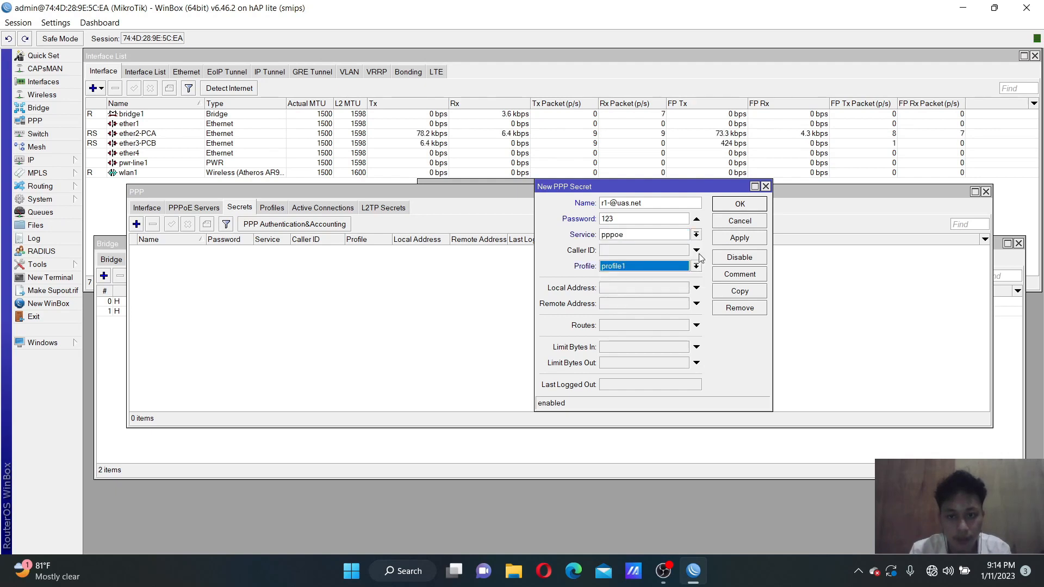
{"action": "left_click", "coordinate": [744, 240]}
{"action": "left_click", "coordinate": [743, 208]}
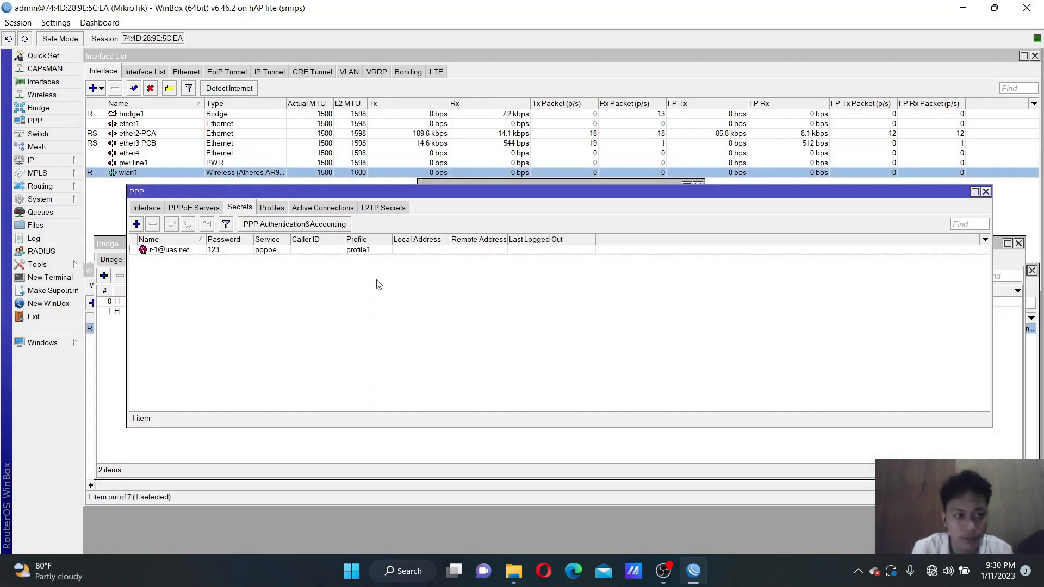
Add a second secret whose user name ends in 2 instead of 1
{"action": "left_click", "coordinate": [137, 224]}
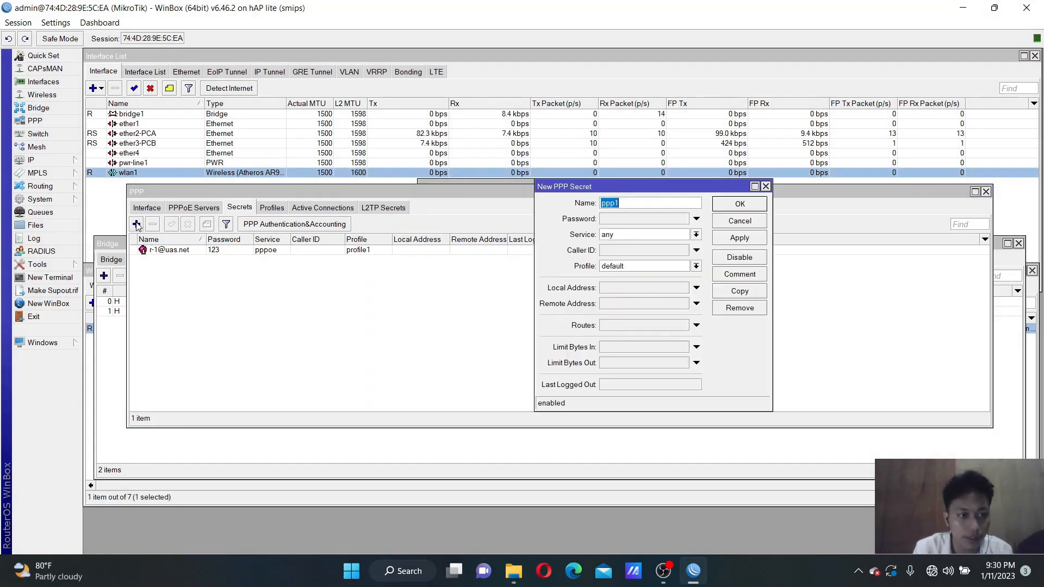
{"action": "left_click", "coordinate": [609, 203]}
{"action": "key", "text": "BackSpace"}
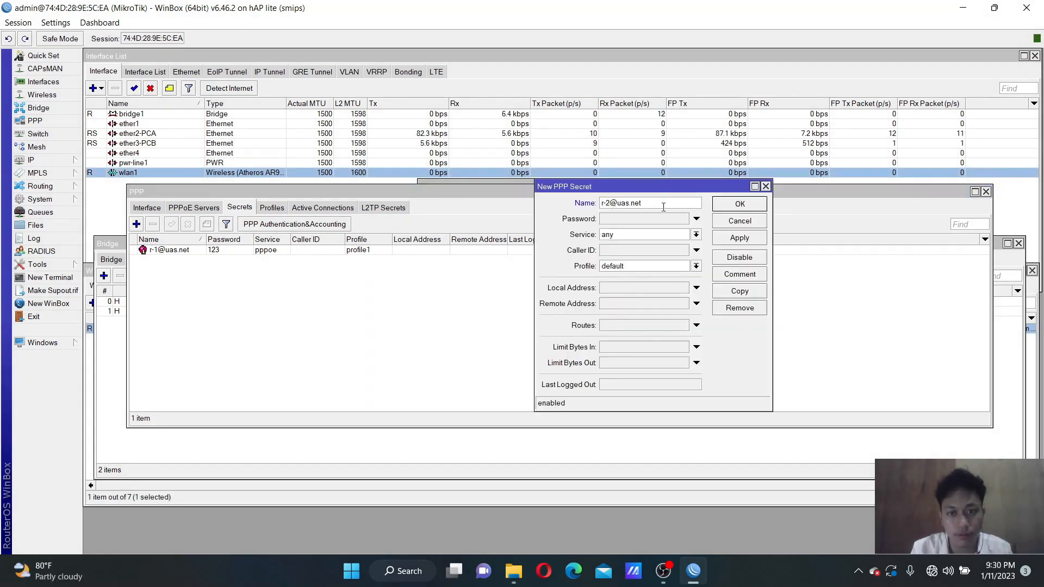
{"action": "left_click", "coordinate": [734, 237]}
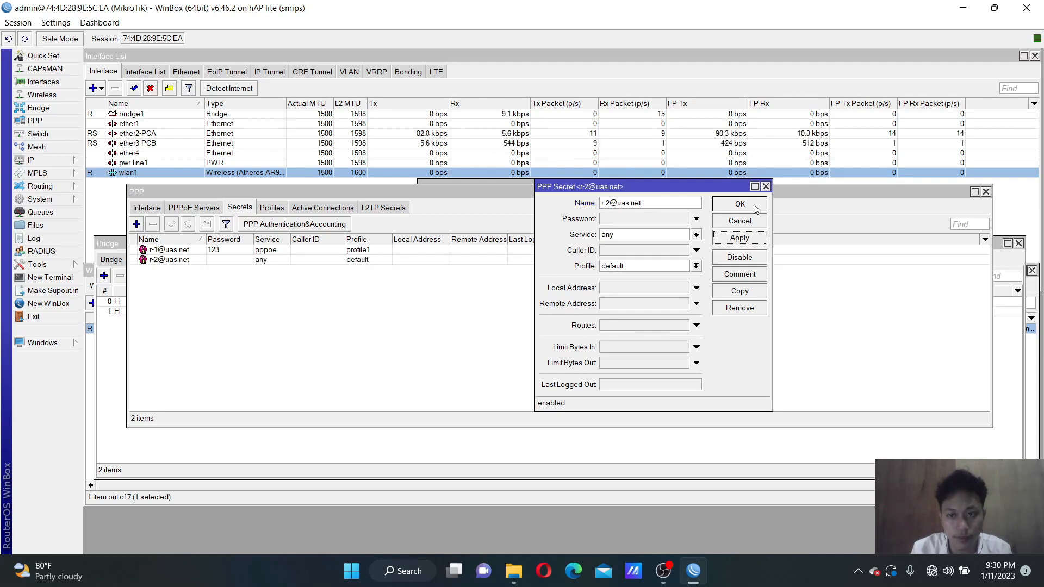
{"action": "left_click", "coordinate": [754, 207]}
Add another secret with user name ending in 2, a password, service pppoe and profile1
{"action": "left_click", "coordinate": [136, 224]}
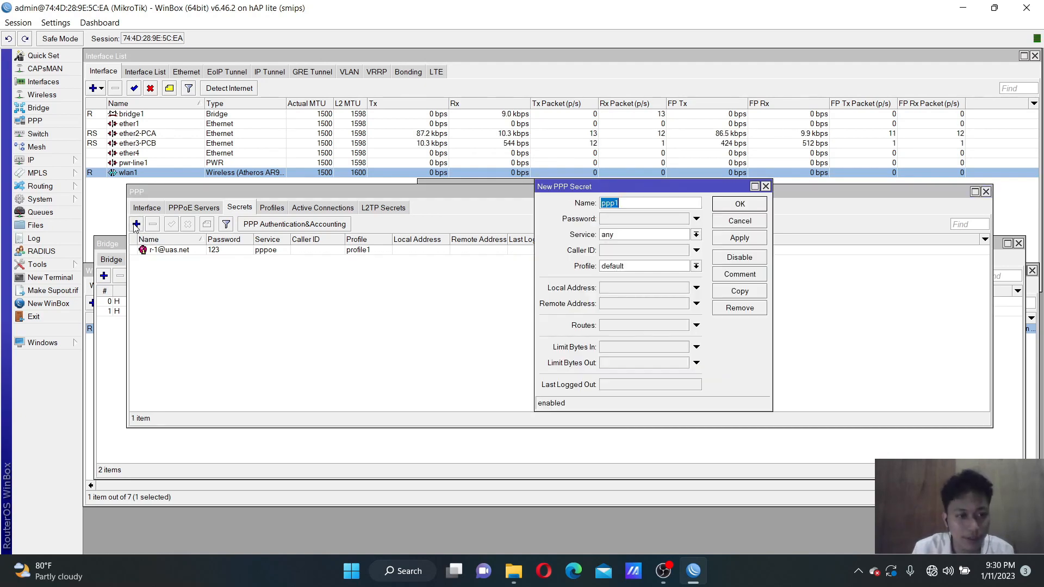
{"action": "left_click", "coordinate": [610, 204]}
{"action": "key", "text": "BackSpace"}
{"action": "type", "text": "2"}
{"action": "left_click", "coordinate": [639, 220]}
{"action": "type", "text": "123"}
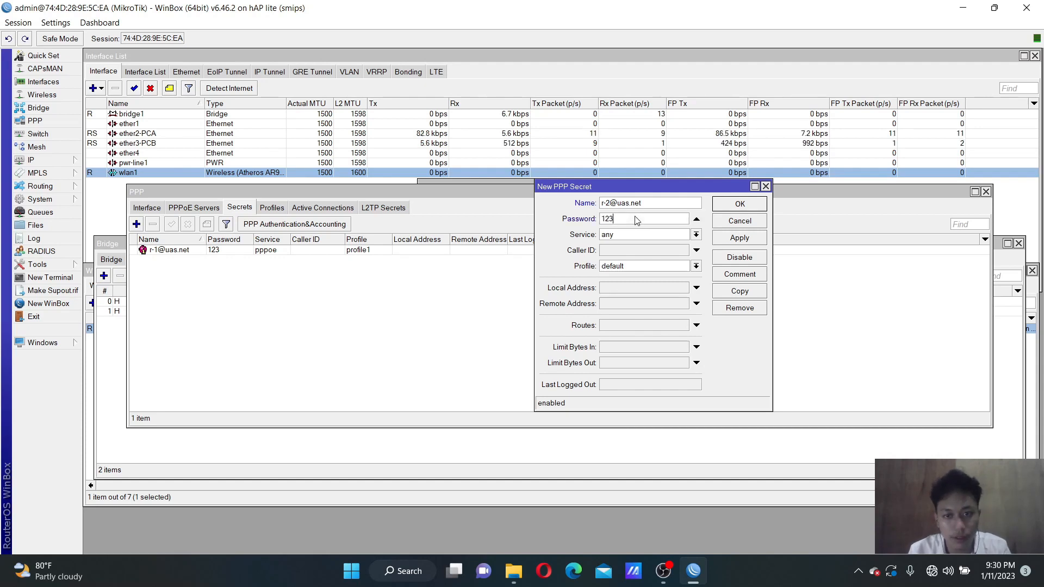
{"action": "left_click", "coordinate": [621, 236]}
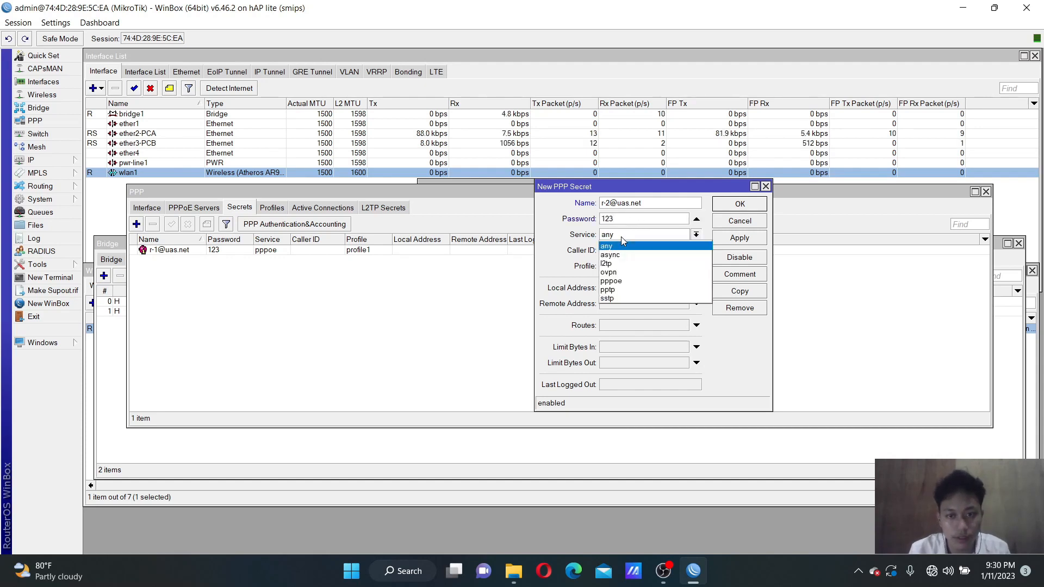
{"action": "left_click", "coordinate": [617, 281]}
{"action": "left_click", "coordinate": [625, 267]}
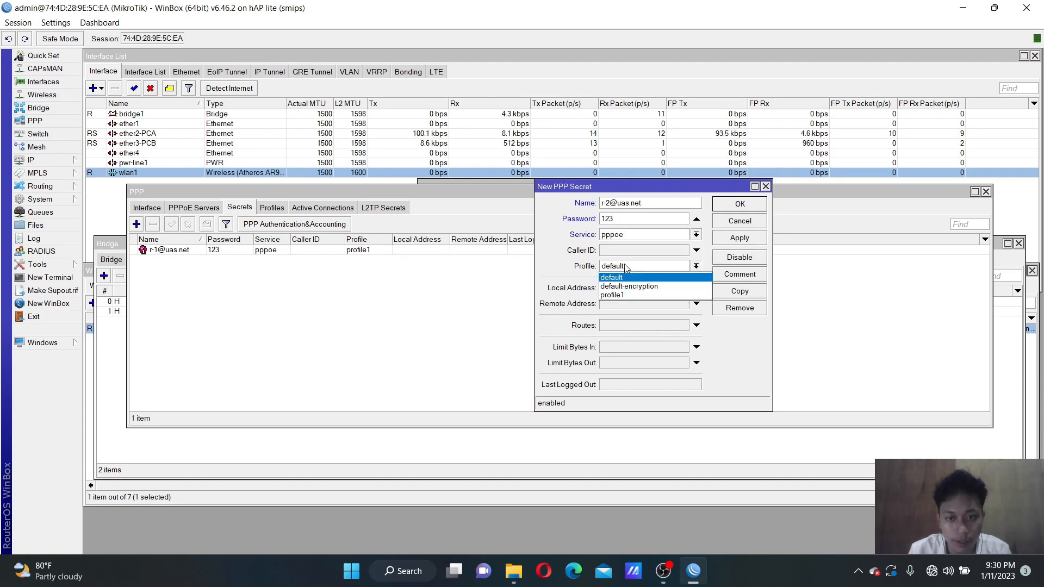
{"action": "left_click", "coordinate": [622, 294]}
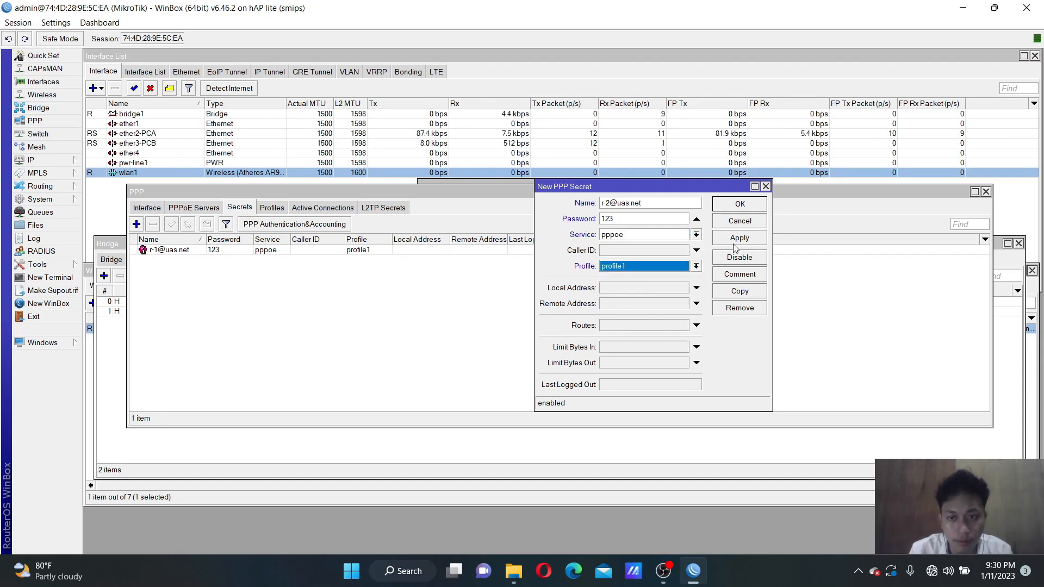
{"action": "left_click", "coordinate": [740, 240]}
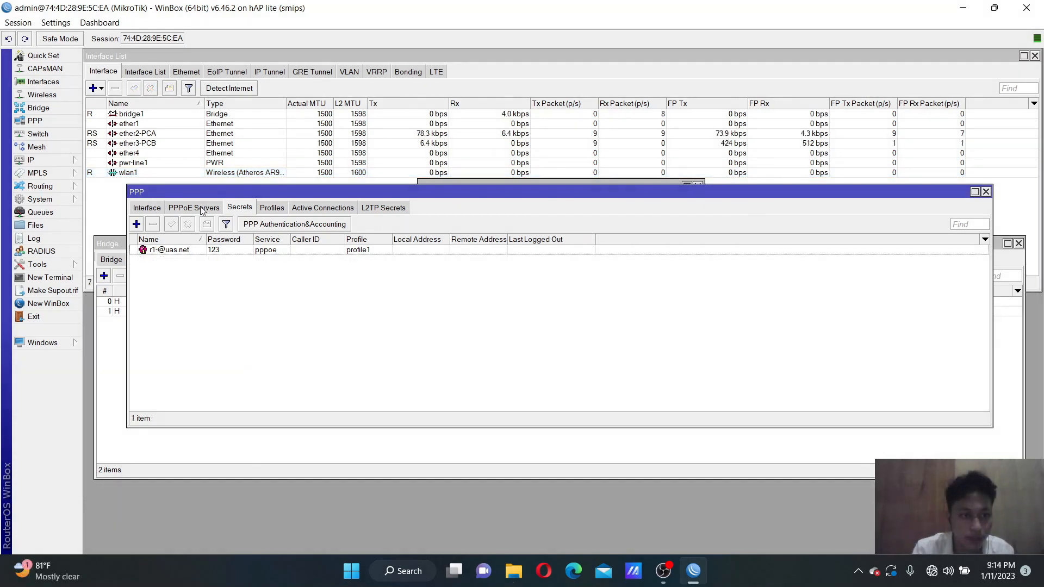
{"action": "left_click", "coordinate": [195, 207]}
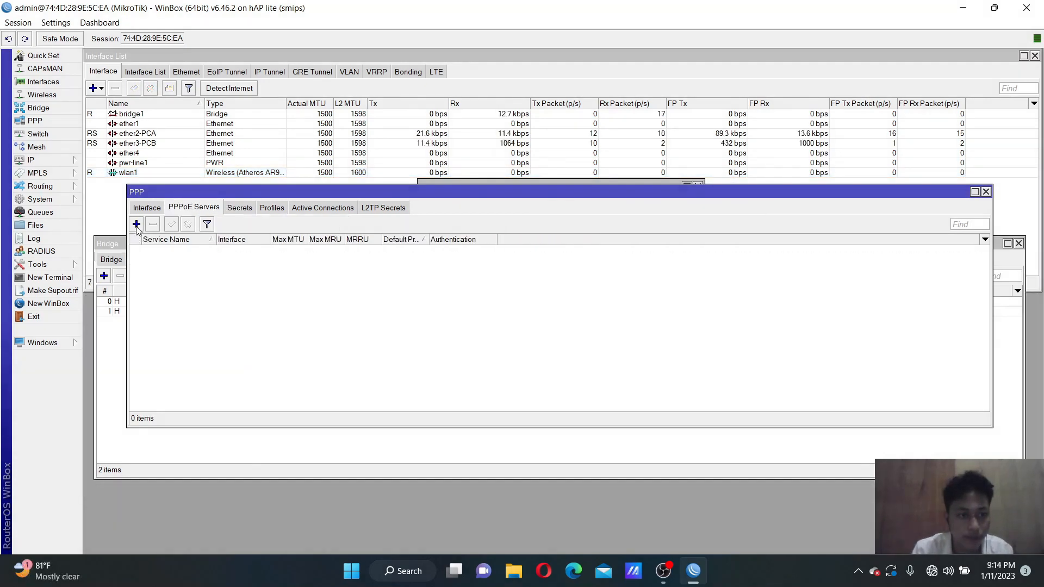
Add PPPoE server service1 on interface bridge1 with One Session Per Host ticked
{"action": "left_click", "coordinate": [136, 224]}
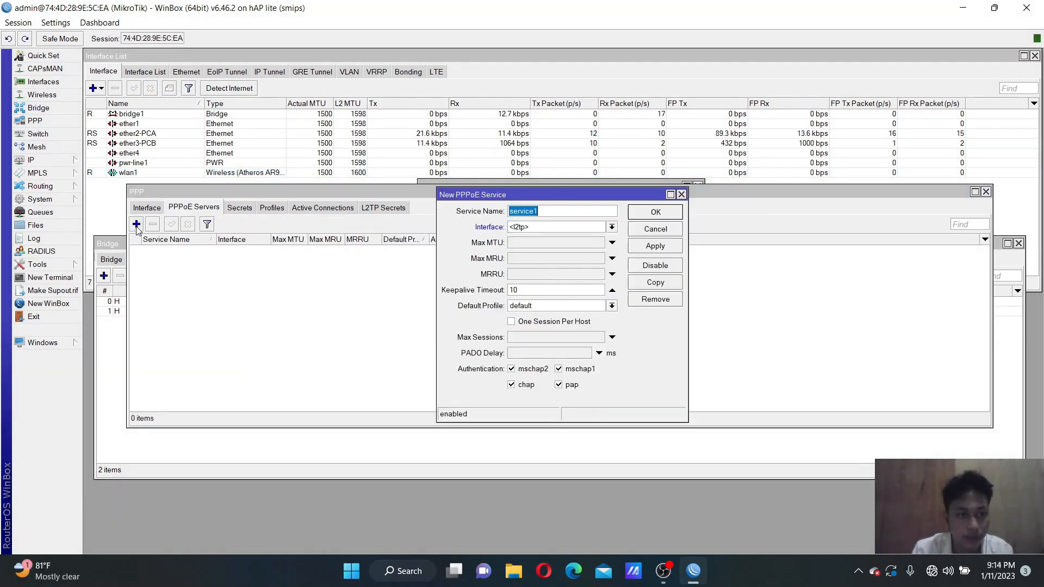
{"action": "left_click", "coordinate": [539, 228]}
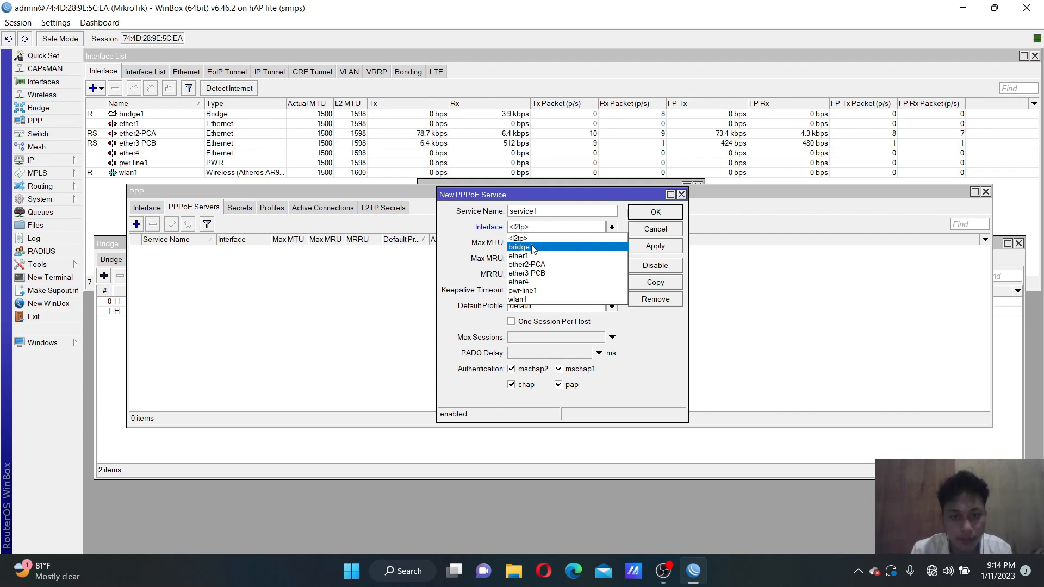
{"action": "left_click", "coordinate": [532, 247]}
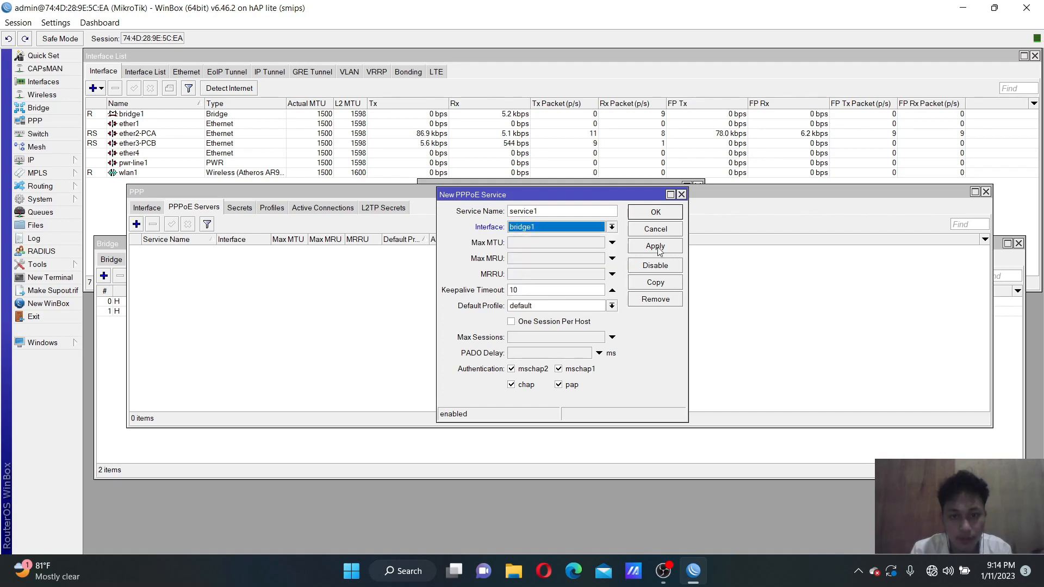
{"action": "left_click", "coordinate": [546, 322]}
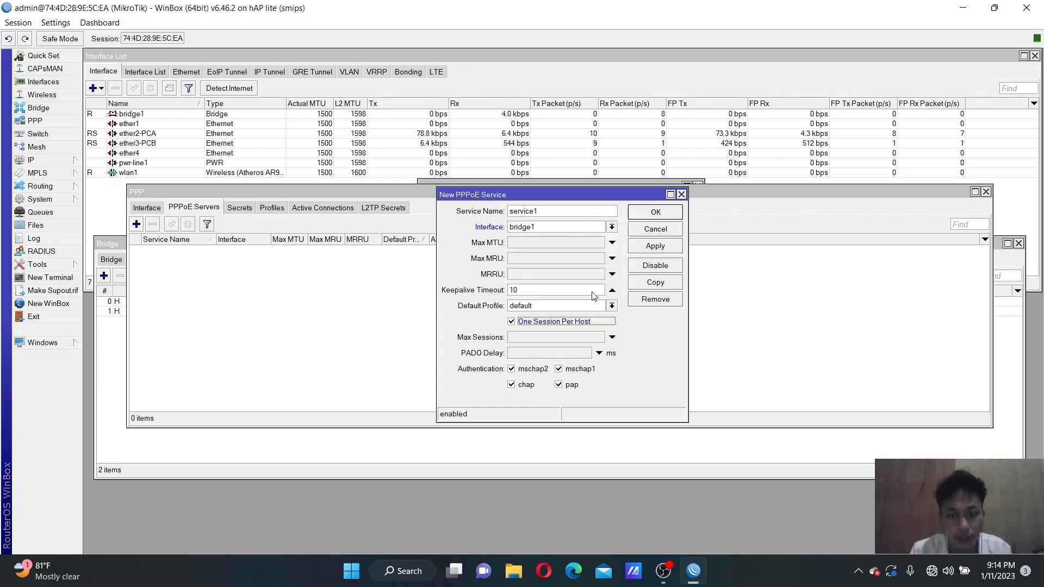
{"action": "left_click", "coordinate": [656, 246]}
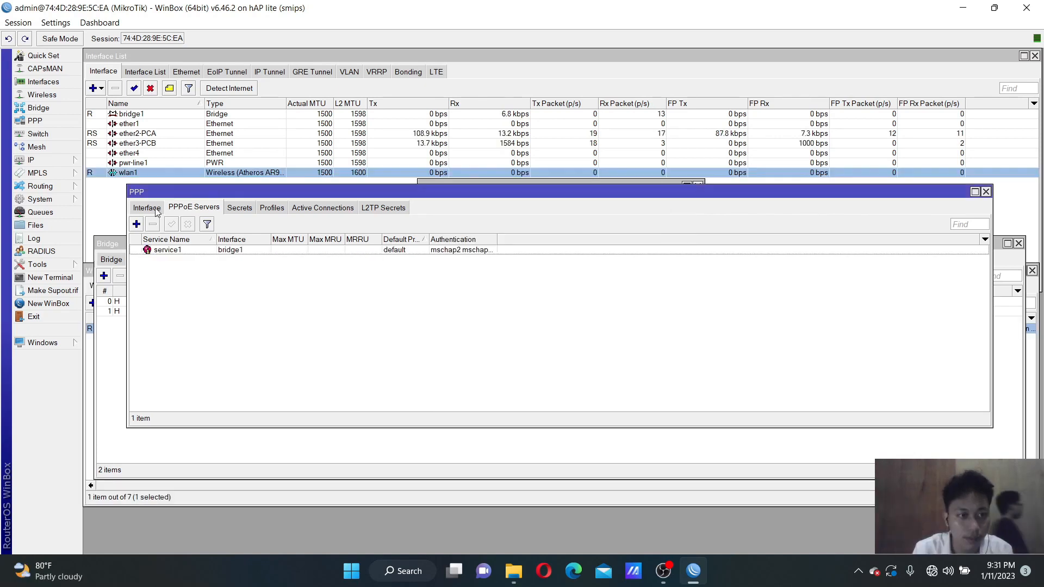
Add PPPoE client pppoe-out1 with the dial-out user name, password and Use Peer DNS enabled
{"action": "left_click", "coordinate": [148, 207]}
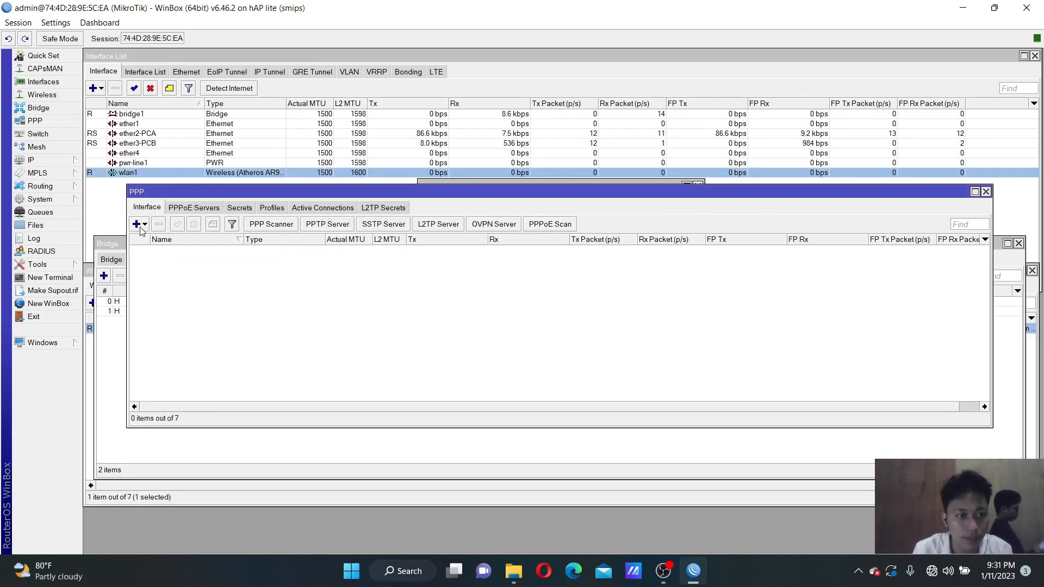
{"action": "left_click", "coordinate": [144, 225]}
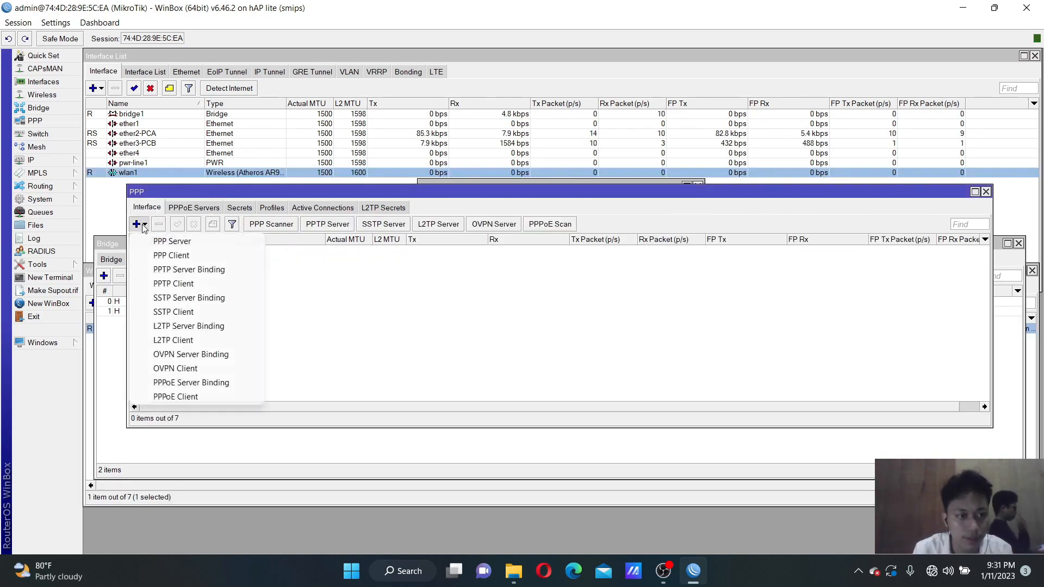
{"action": "left_click", "coordinate": [194, 397]}
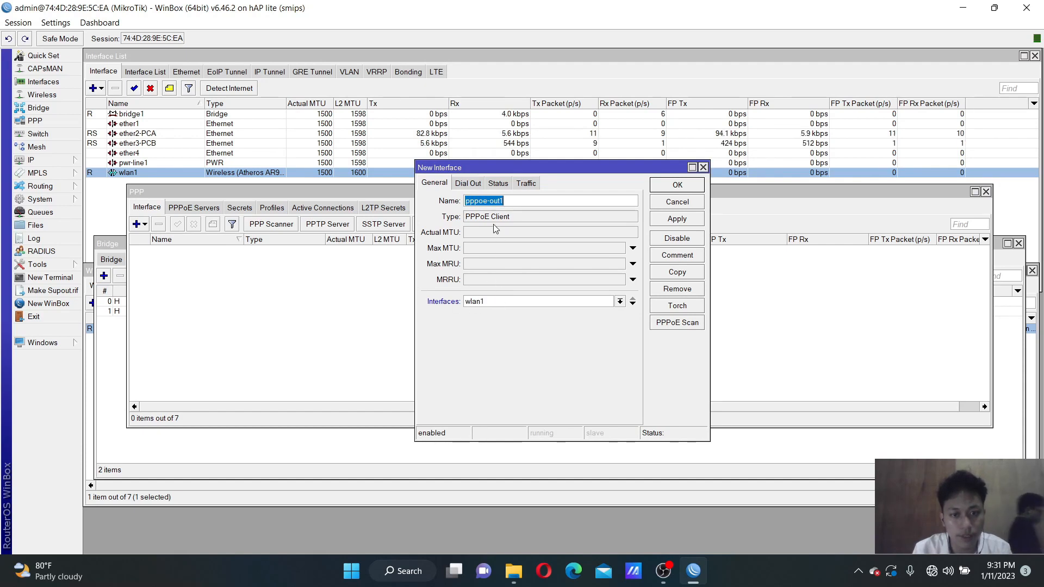
{"action": "left_click", "coordinate": [469, 183]}
{"action": "left_click", "coordinate": [515, 239]}
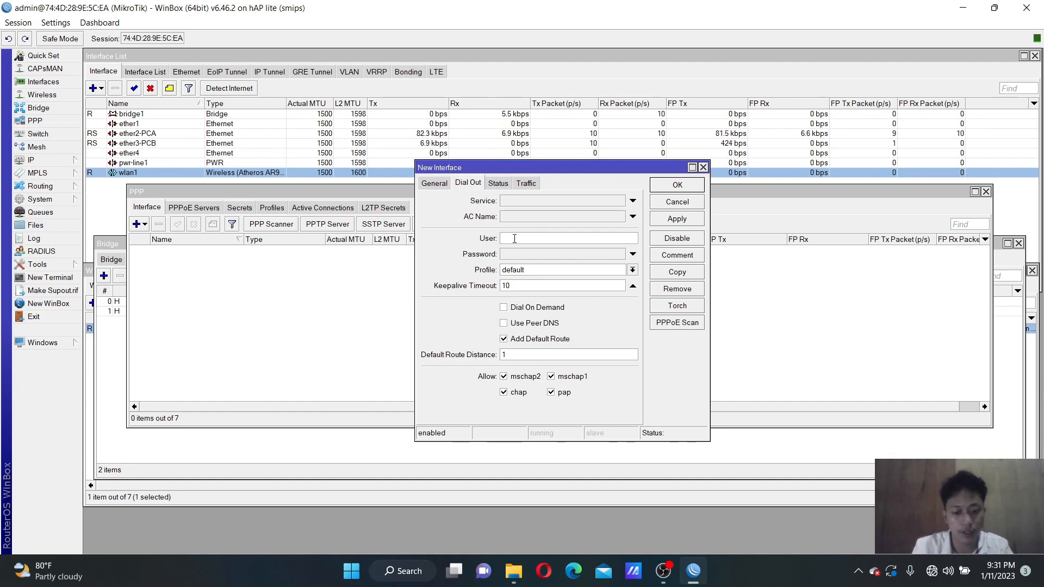
{"action": "type", "text": "2111129"}
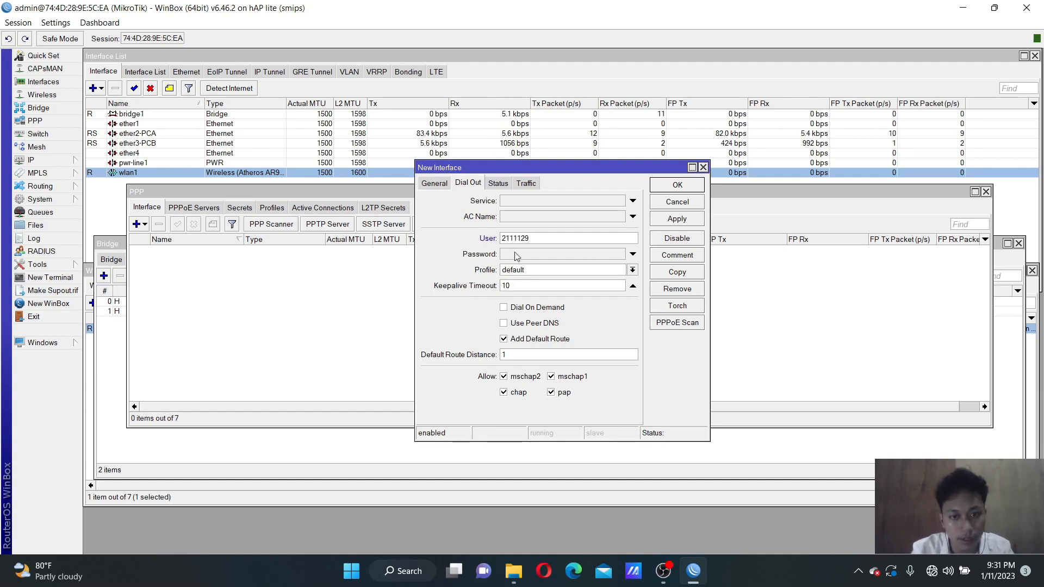
{"action": "left_click", "coordinate": [515, 254]}
{"action": "type", "text": "123"}
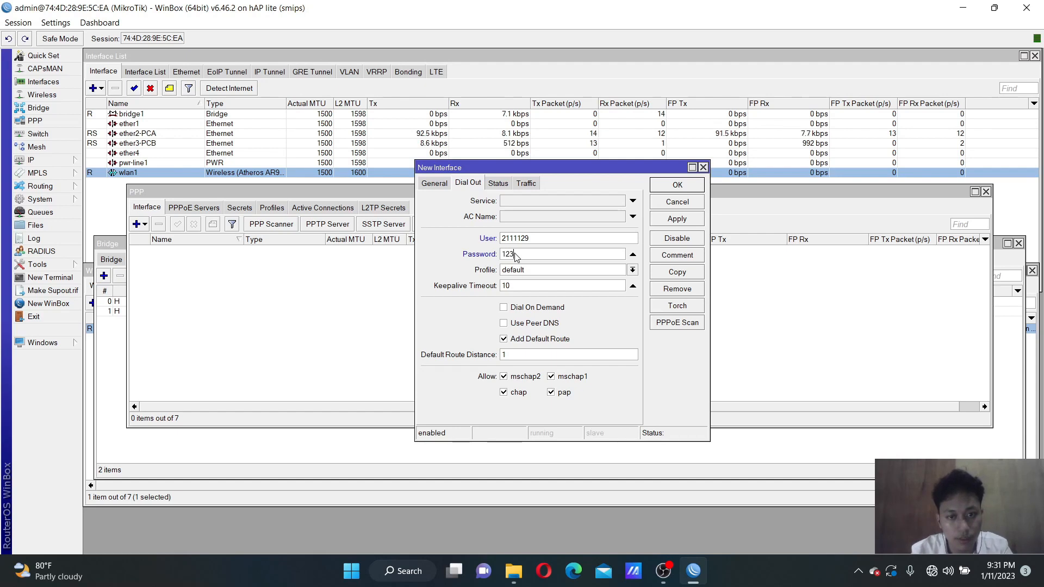
{"action": "left_click", "coordinate": [520, 323]}
{"action": "left_click", "coordinate": [690, 218]}
{"action": "left_click", "coordinate": [681, 189]}
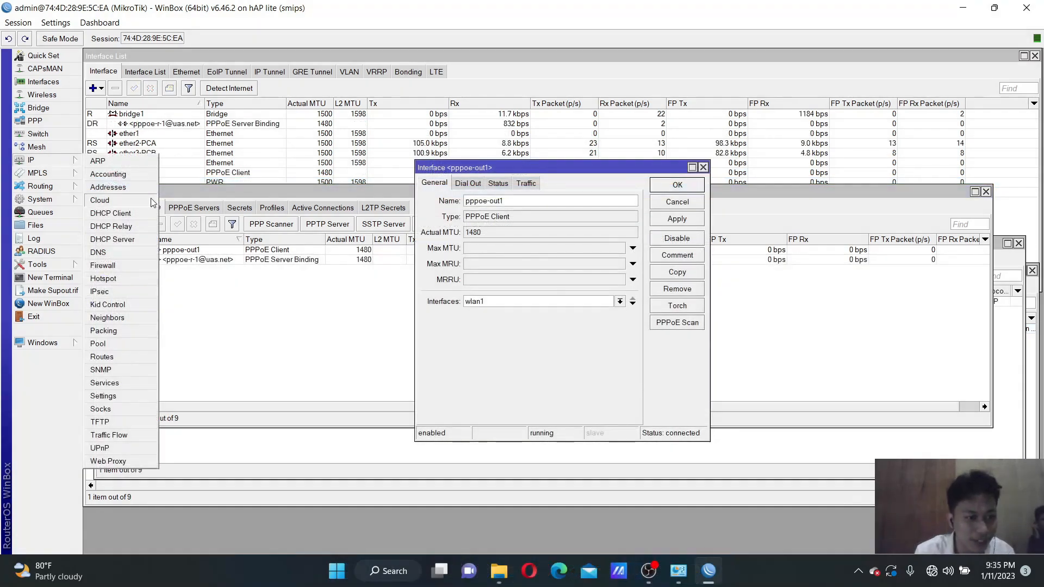
{"action": "left_click", "coordinate": [123, 268]}
Add a NAT rule with out interface pppoe-out1 and action masquerade
{"action": "left_click", "coordinate": [107, 102]}
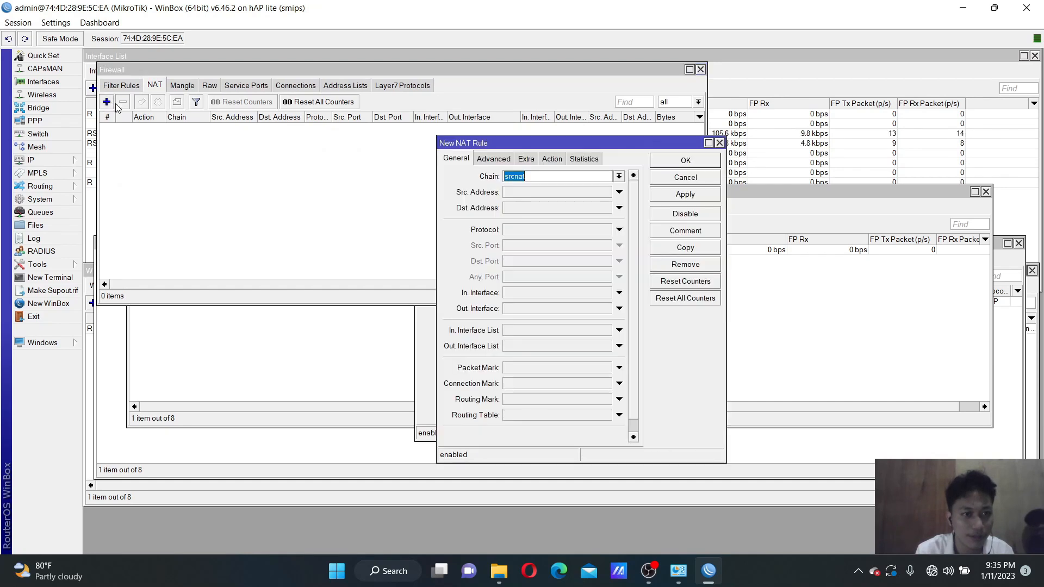
{"action": "left_click", "coordinate": [519, 308]}
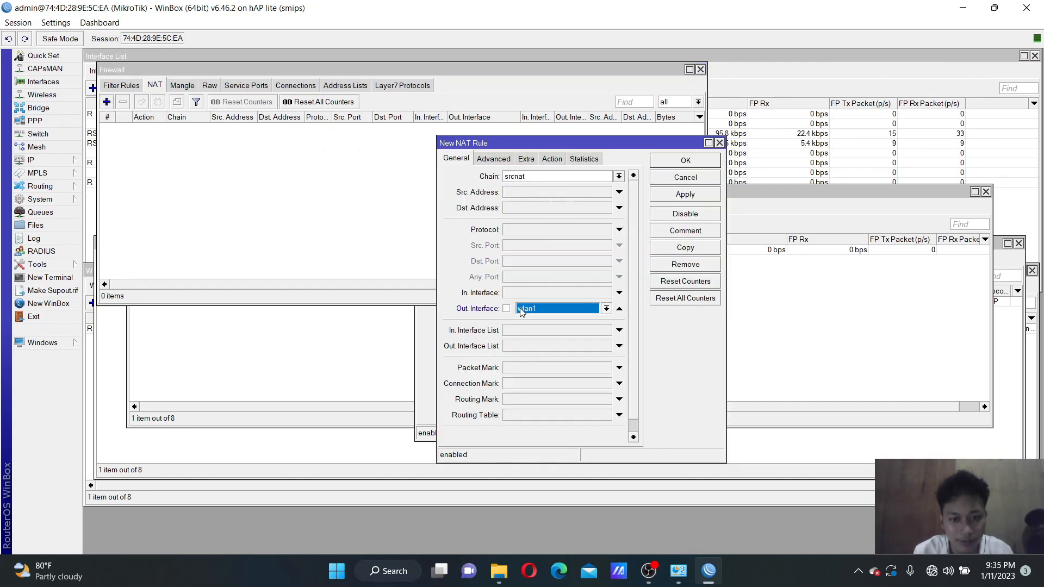
{"action": "left_click", "coordinate": [606, 308]}
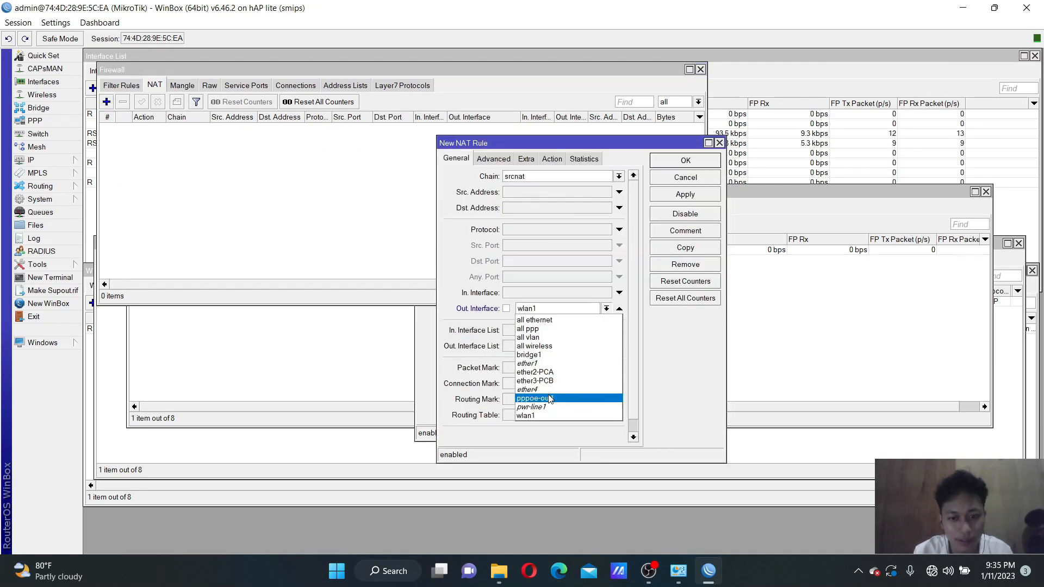
{"action": "left_click", "coordinate": [550, 398]}
{"action": "left_click", "coordinate": [551, 161]}
{"action": "left_click", "coordinate": [549, 176]}
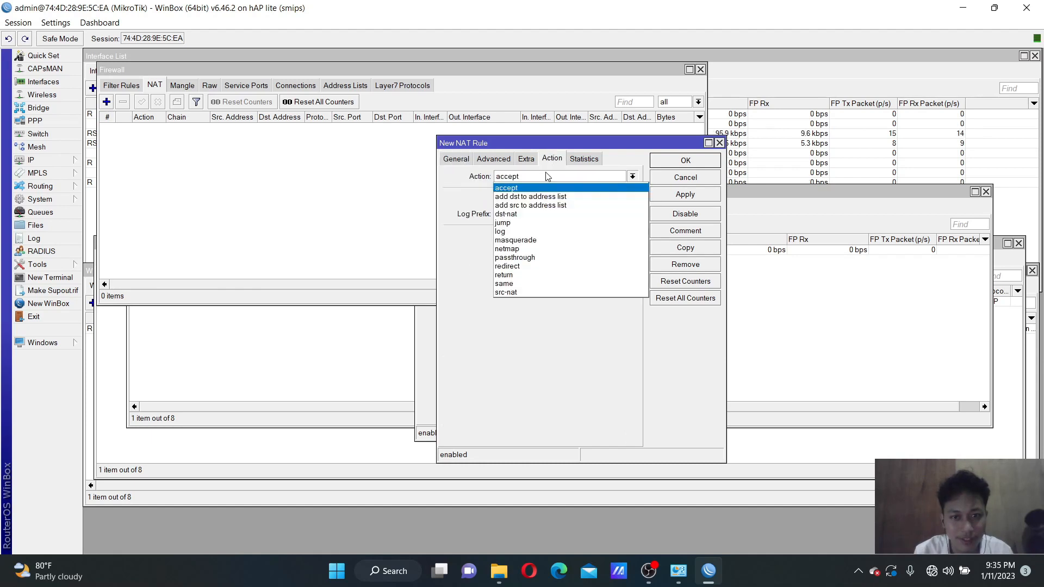
{"action": "left_click", "coordinate": [538, 239]}
{"action": "left_click", "coordinate": [678, 195]}
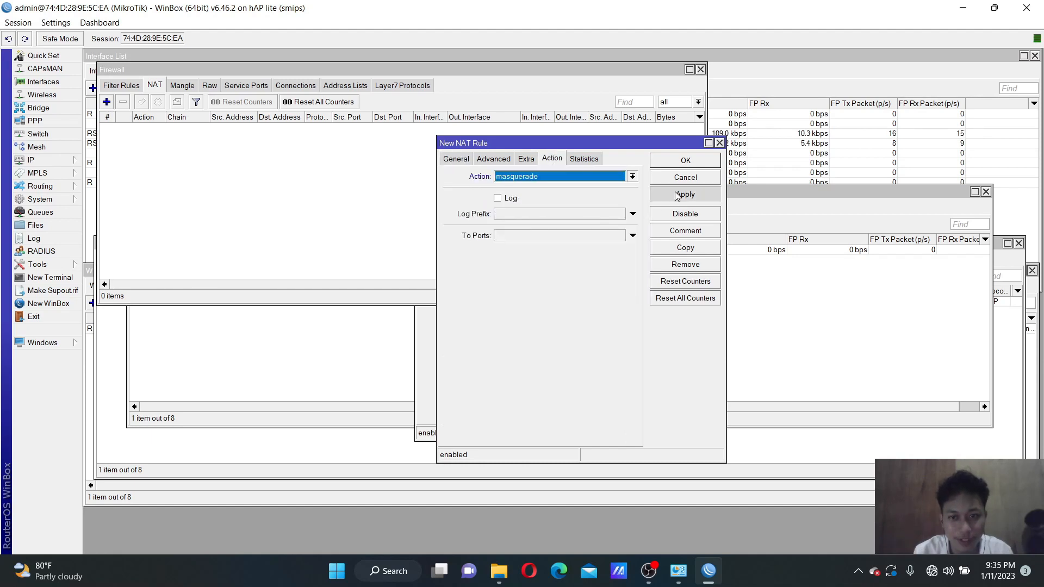
{"action": "left_click", "coordinate": [686, 161]}
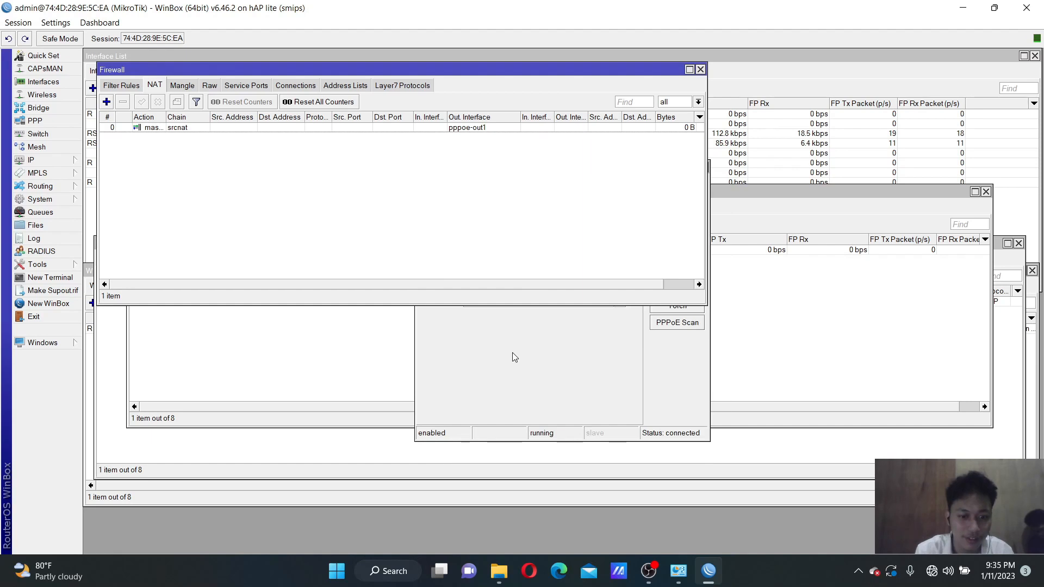
Open Control Panel's Network and Sharing Center and start a new internet connection setup
{"action": "left_click", "coordinate": [389, 568]}
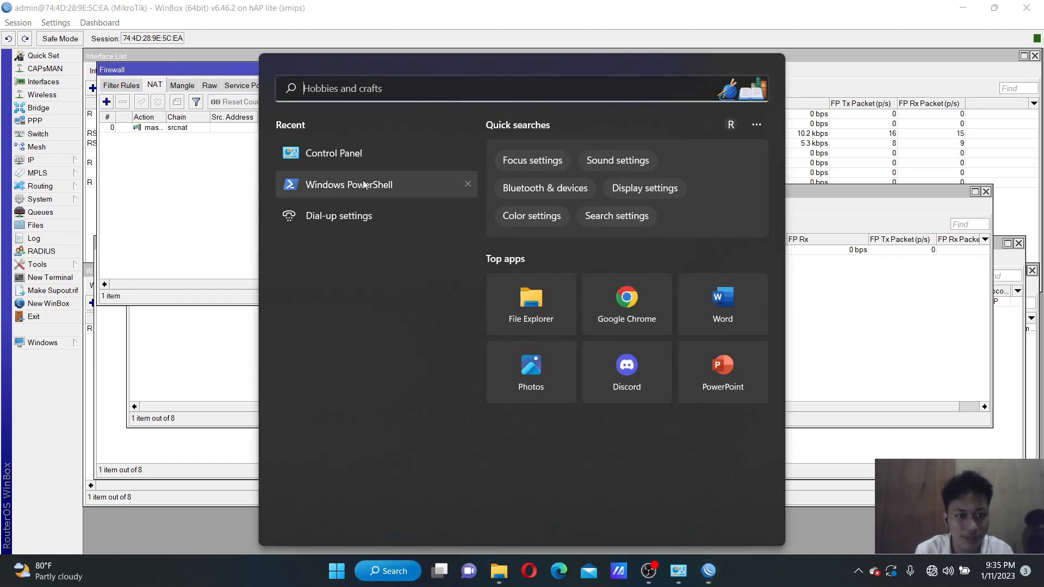
{"action": "left_click", "coordinate": [356, 155]}
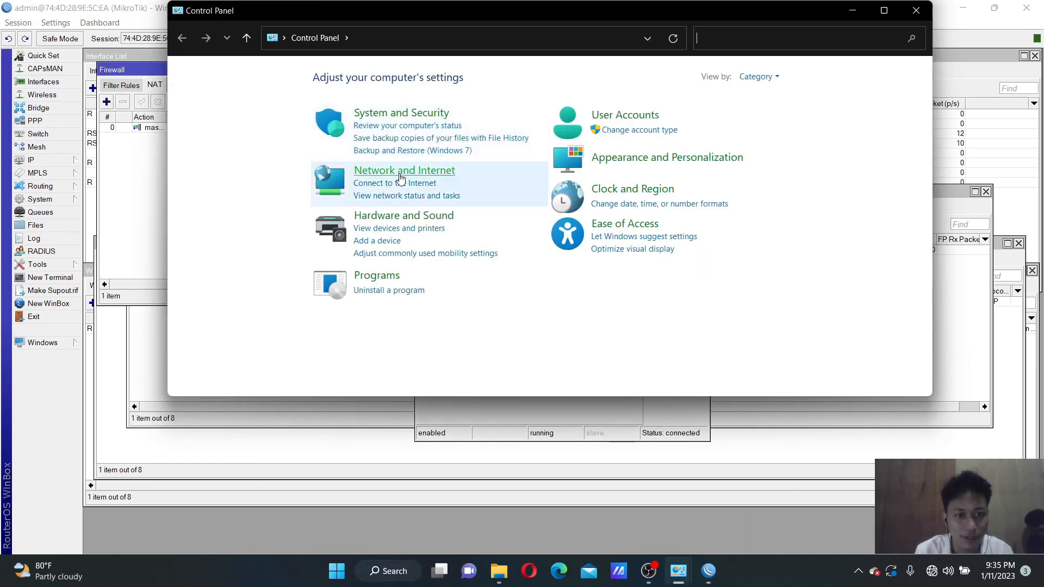
{"action": "left_click", "coordinate": [399, 174]}
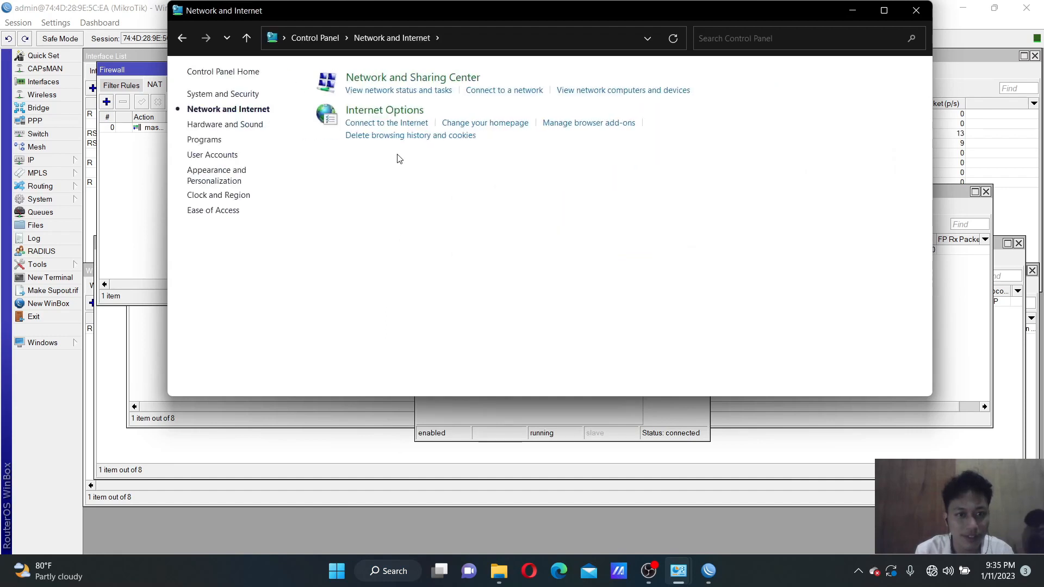
{"action": "left_click", "coordinate": [386, 91]}
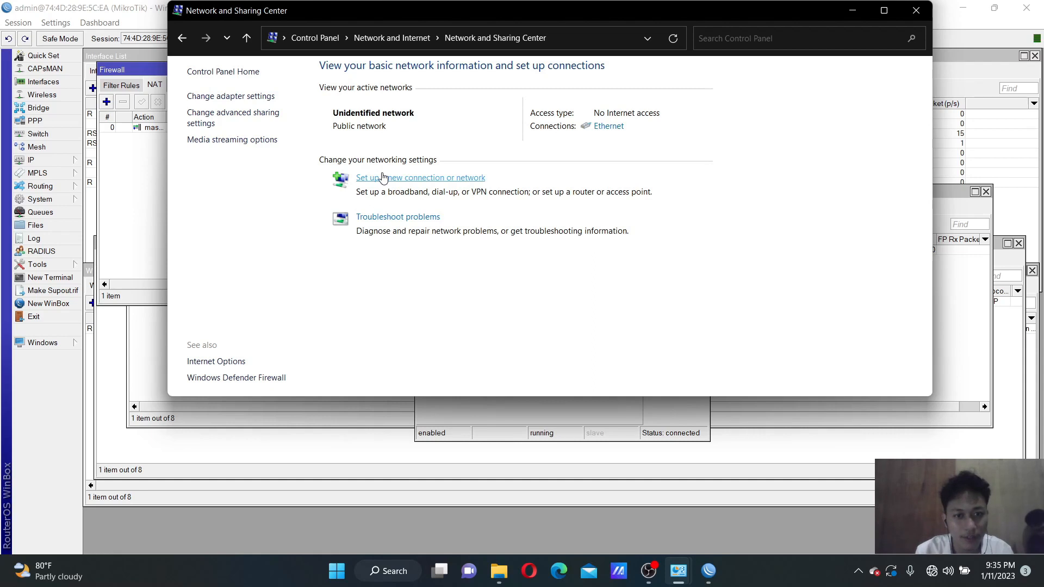
{"action": "left_click", "coordinate": [382, 177]}
{"action": "left_click", "coordinate": [630, 422]}
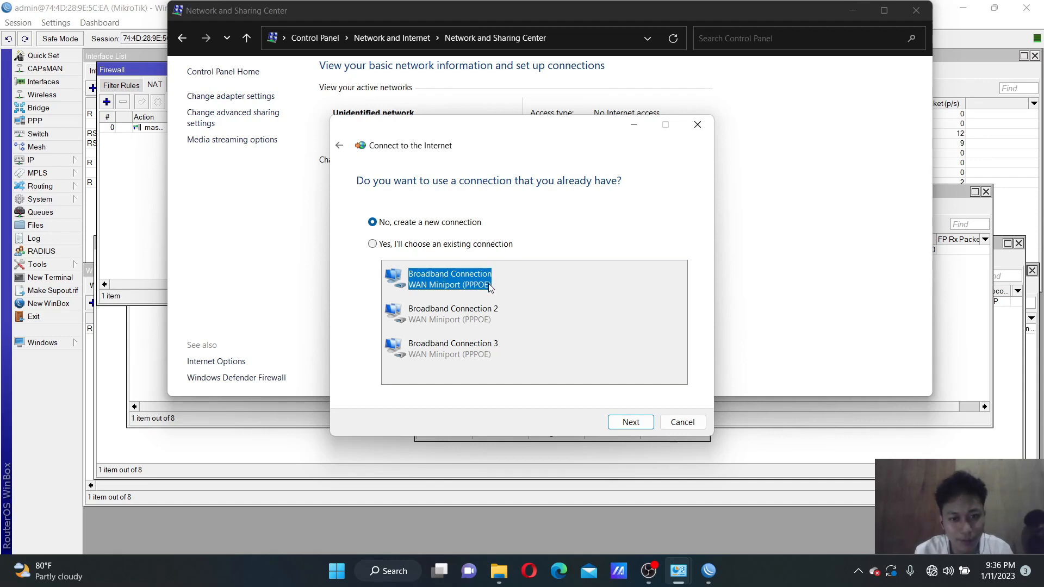
{"action": "left_click", "coordinate": [629, 422]}
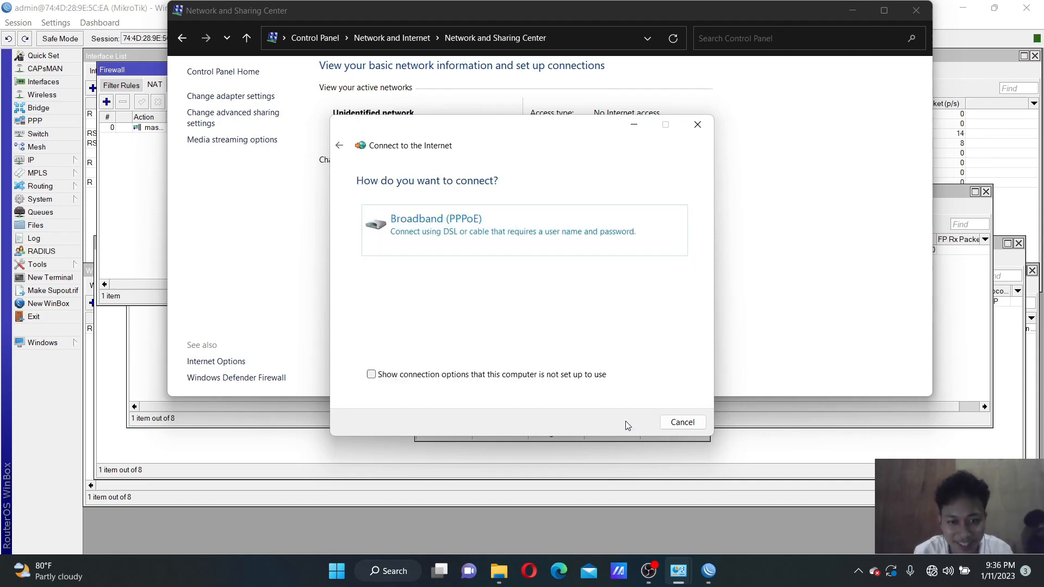
Choose Broadband (PPPoE), paste the user name, enter the password with characters shown, and connect
{"action": "left_click", "coordinate": [473, 222]}
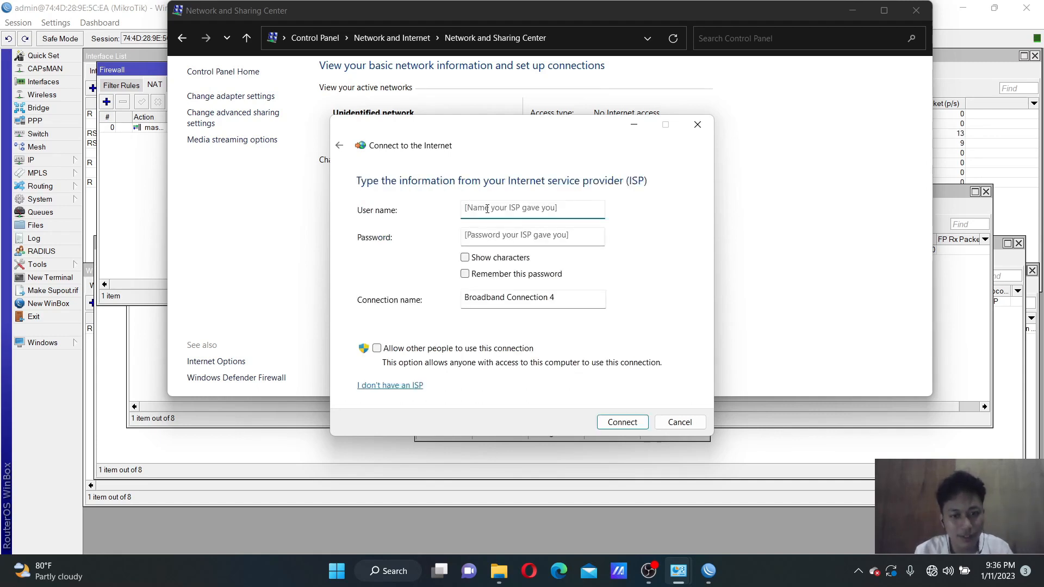
{"action": "key", "text": "ctrl+v"}
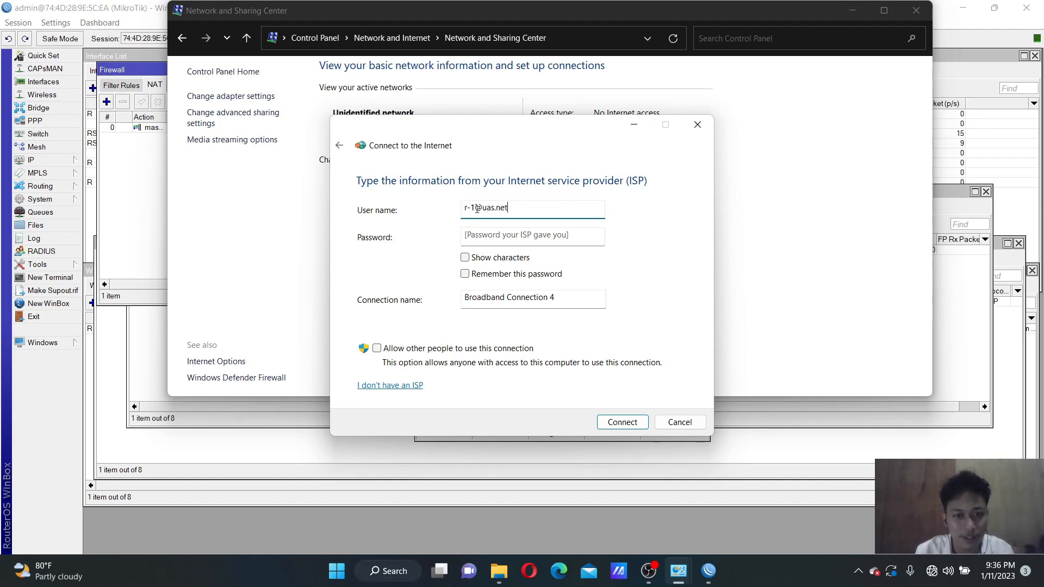
{"action": "key", "text": "Tab"}
{"action": "type", "text": "1"}
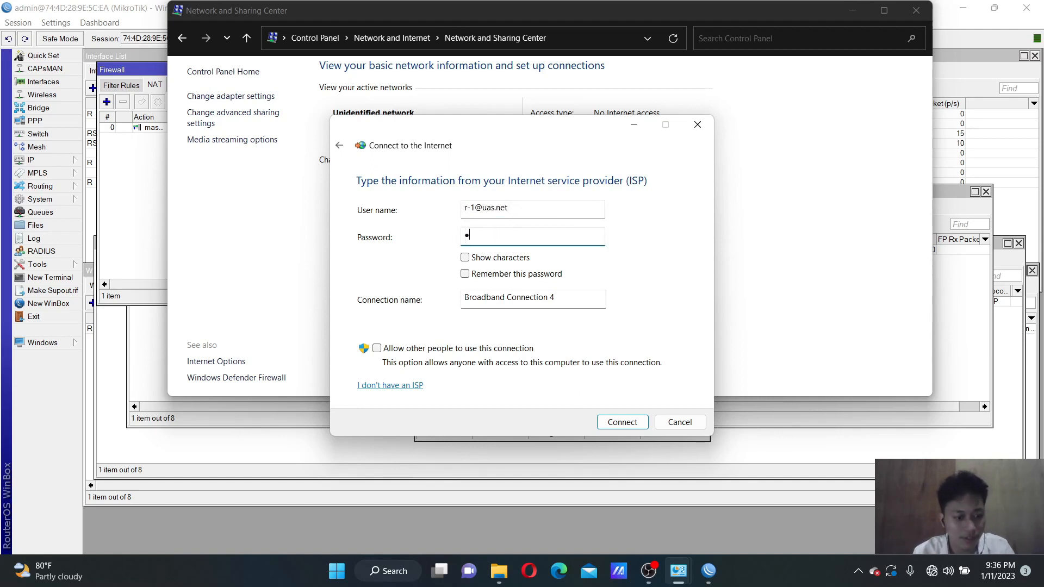
{"action": "left_click", "coordinate": [491, 258]}
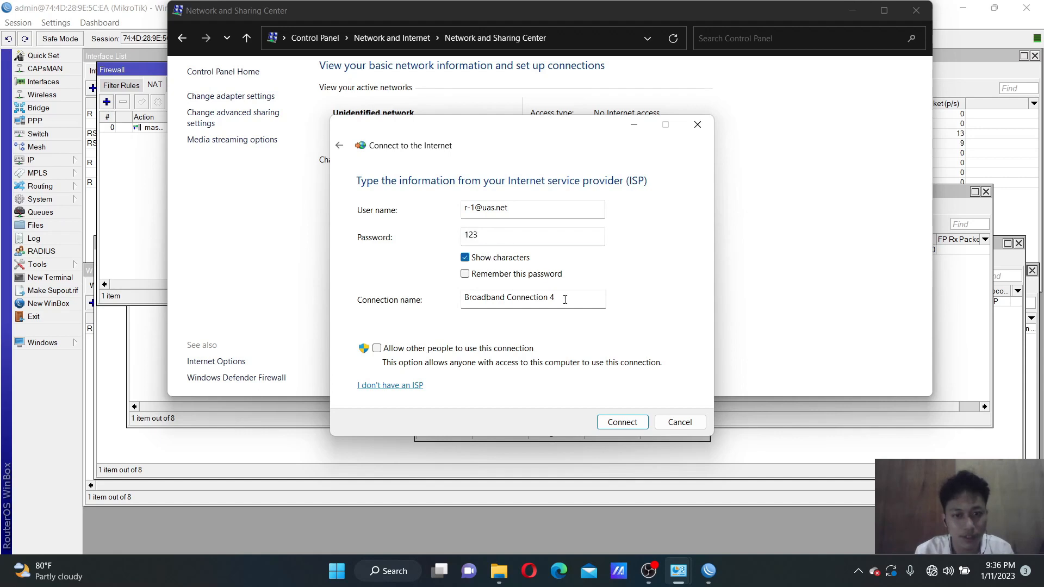
{"action": "left_click", "coordinate": [612, 425]}
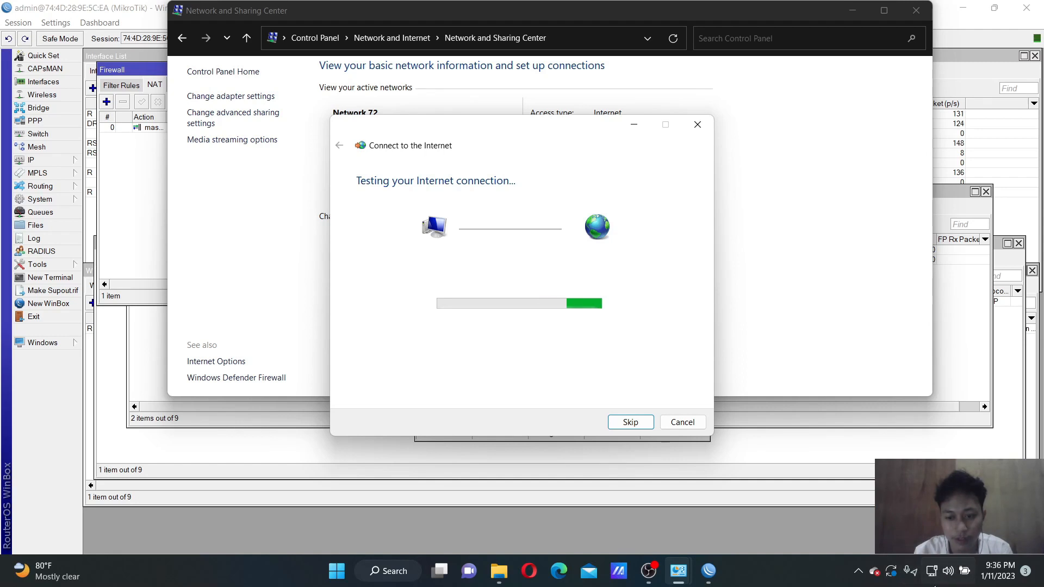
{"action": "left_click", "coordinate": [559, 572]}
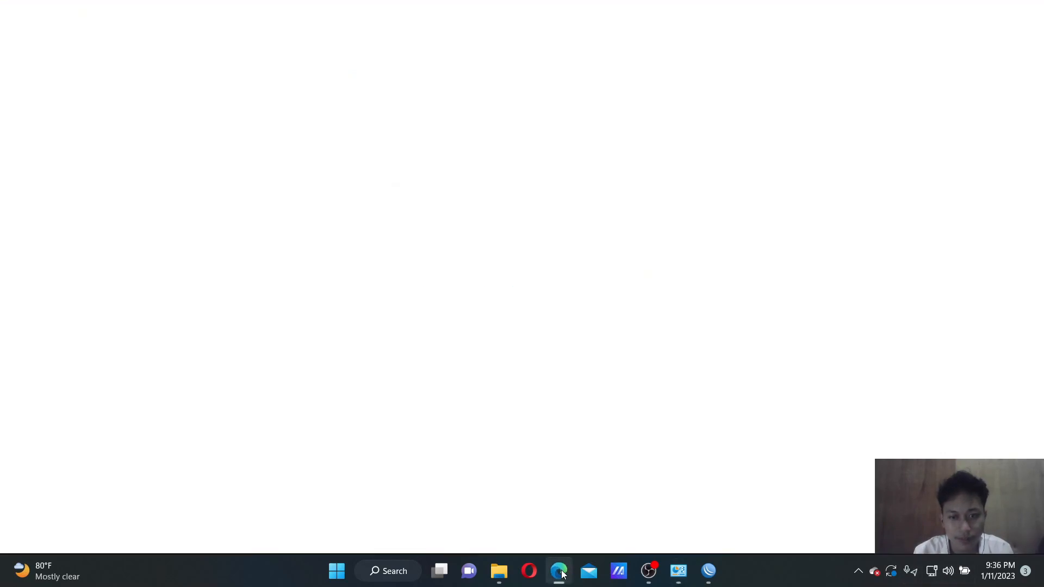
Load the mikrotik.co.id site in Edge
{"action": "left_click", "coordinate": [401, 156]}
{"action": "type", "text": "mi"}
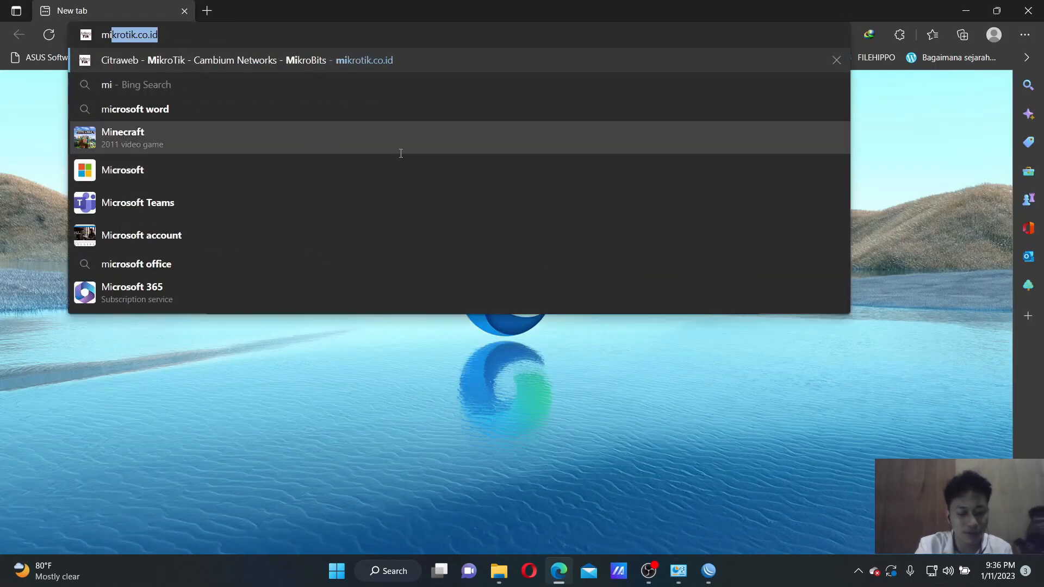
{"action": "key", "text": "Return"}
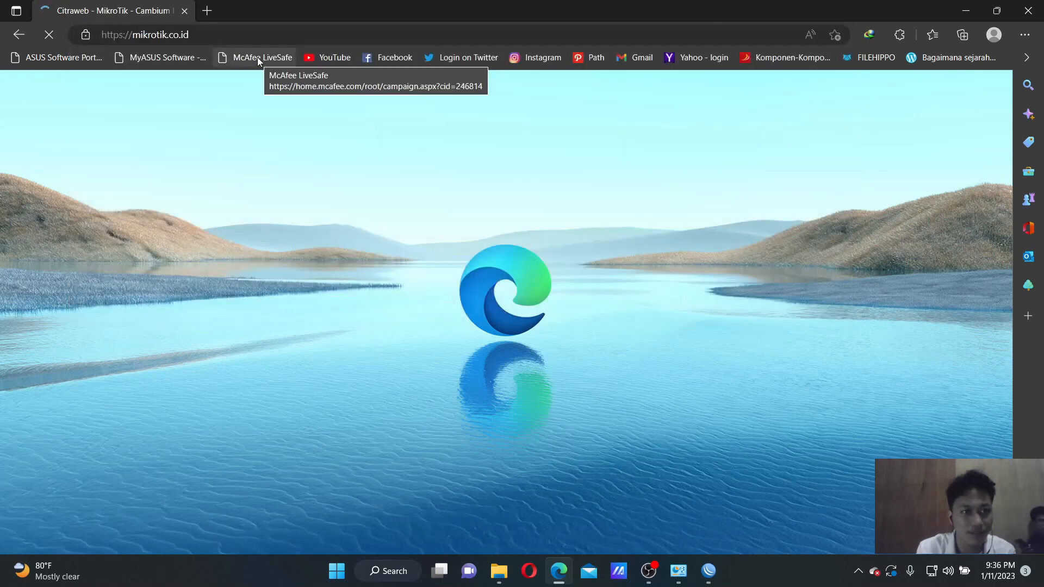
{"action": "scroll", "coordinate": [353, 338], "scroll_direction": "down", "scroll_amount": 3}
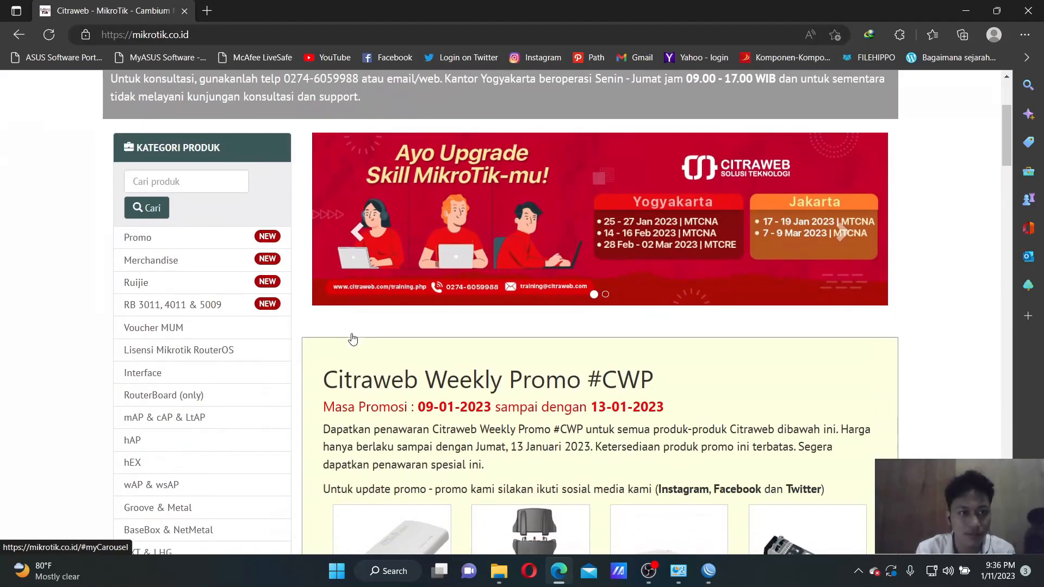
In a new tab, search mnctv and open the MNCTV website
{"action": "left_click", "coordinate": [210, 9]}
{"action": "type", "text": "mnctv"}
{"action": "key", "text": "Return"}
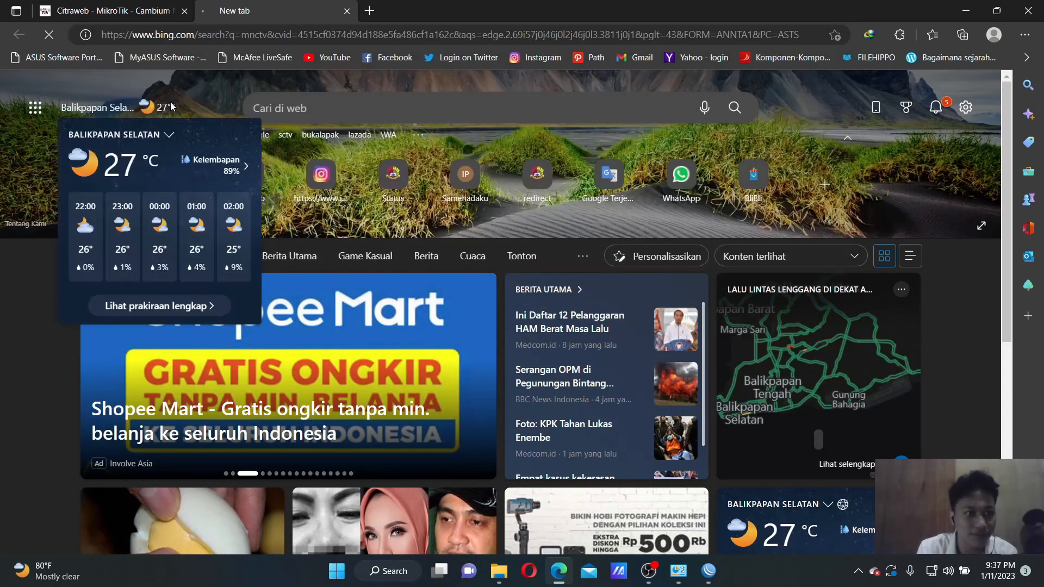
{"action": "left_click", "coordinate": [150, 193]}
{"action": "scroll", "coordinate": [288, 273], "scroll_direction": "down", "scroll_amount": 3}
{"action": "scroll", "coordinate": [288, 273], "scroll_direction": "up", "scroll_amount": 3}
{"action": "scroll", "coordinate": [289, 273], "scroll_direction": "down", "scroll_amount": 6}
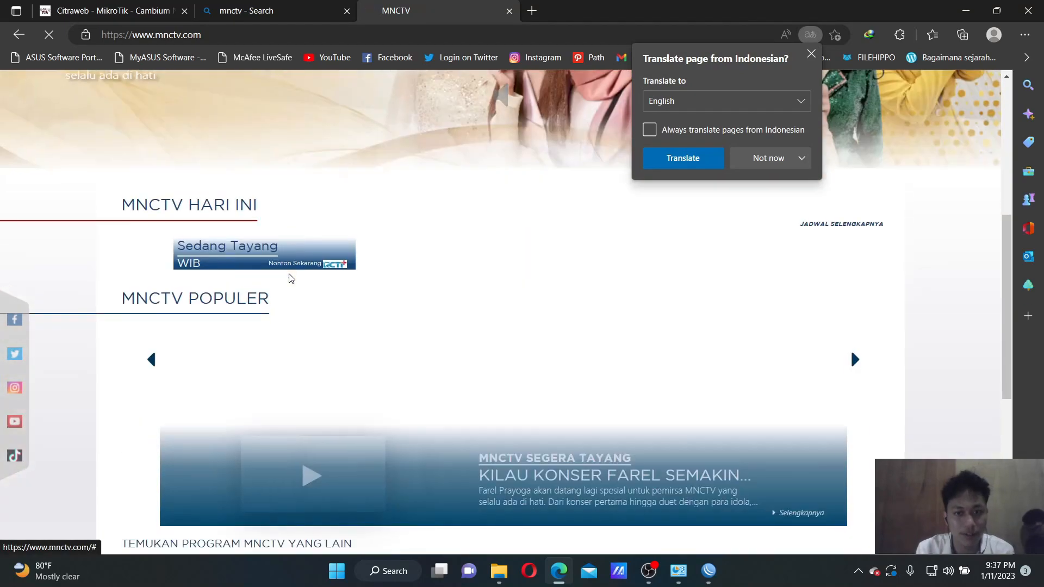
{"action": "scroll", "coordinate": [289, 277], "scroll_direction": "up", "scroll_amount": 1}
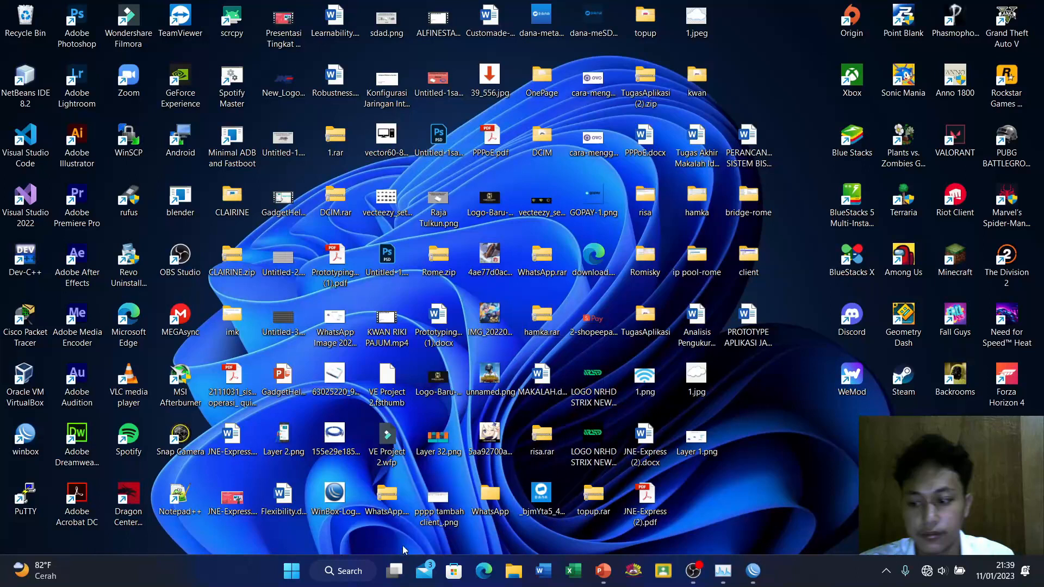
Open the Network and Sharing Center from Control Panel and start setting up a new connection
{"action": "left_click", "coordinate": [347, 571]}
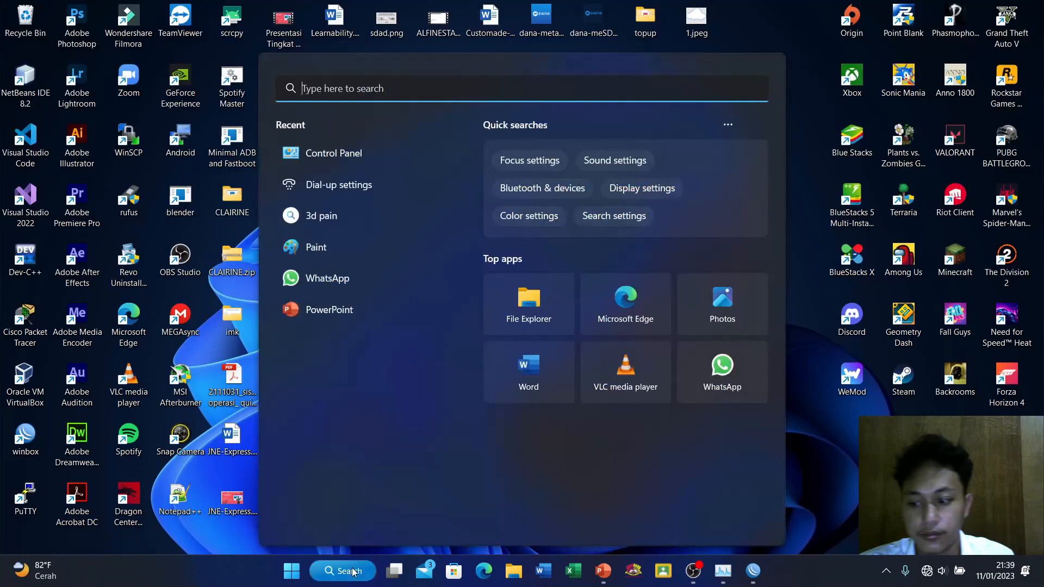
{"action": "left_click", "coordinate": [343, 162]}
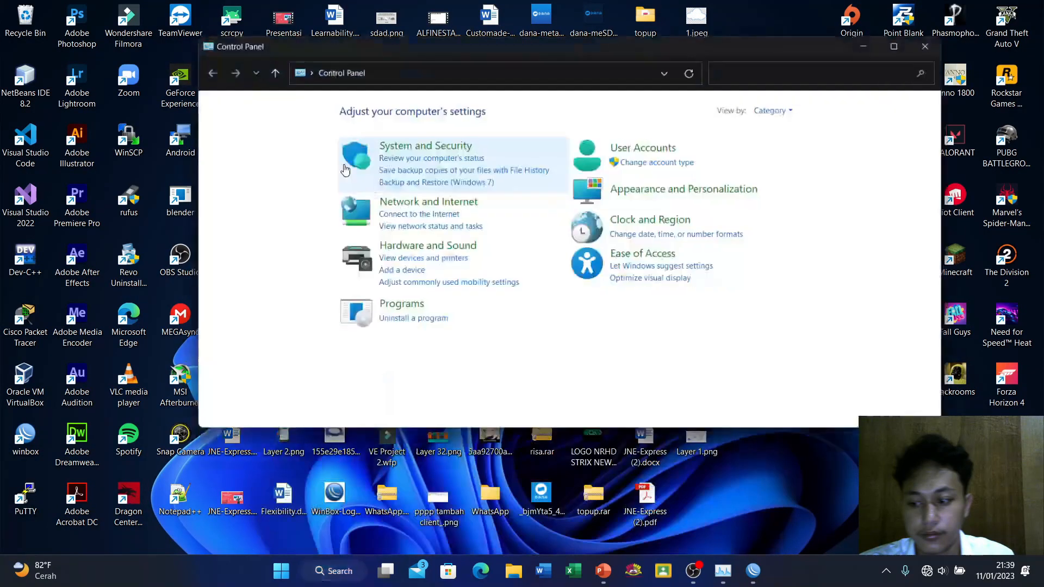
{"action": "left_click", "coordinate": [408, 204]}
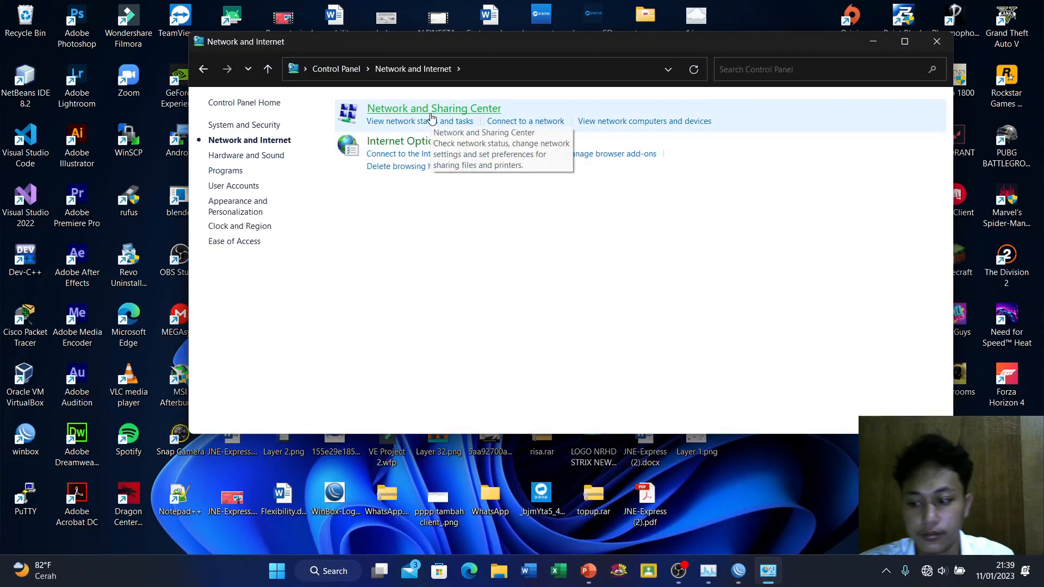
{"action": "left_click", "coordinate": [431, 118]}
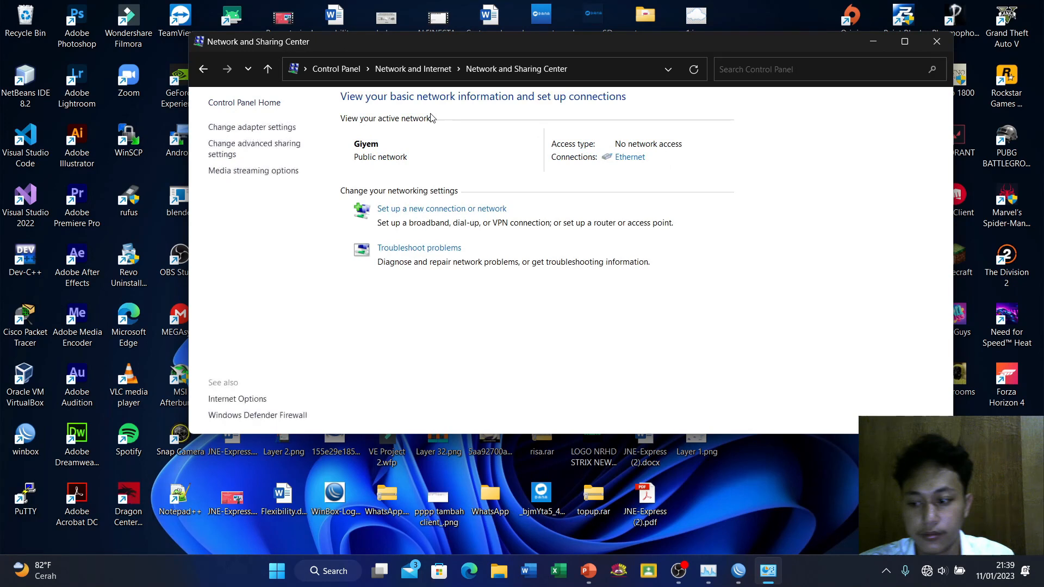
{"action": "left_click", "coordinate": [413, 210]}
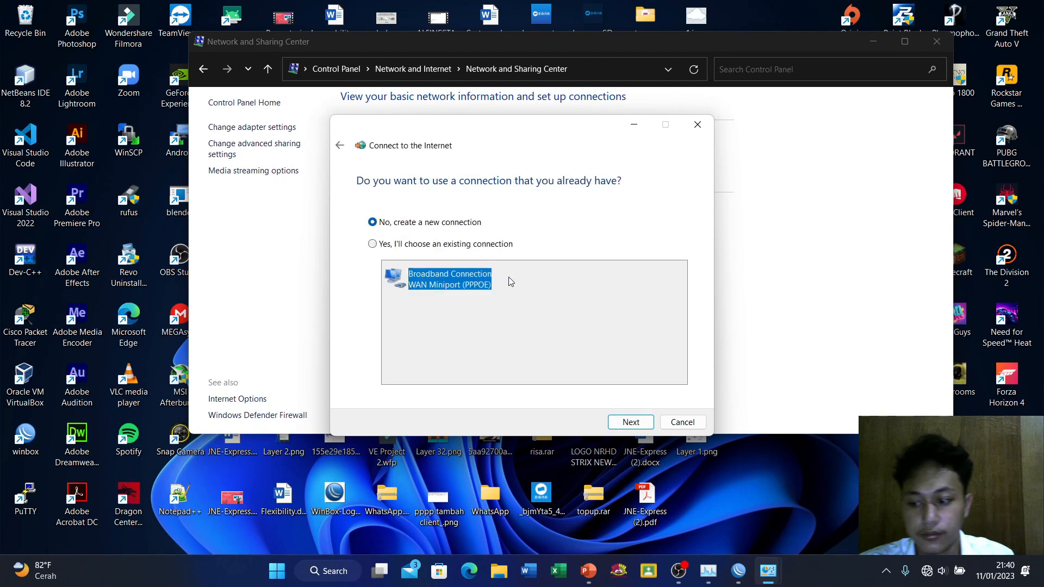
Create a new Broadband (PPPoE) connection with the second client's credentials and dial it
{"action": "left_click", "coordinate": [627, 423]}
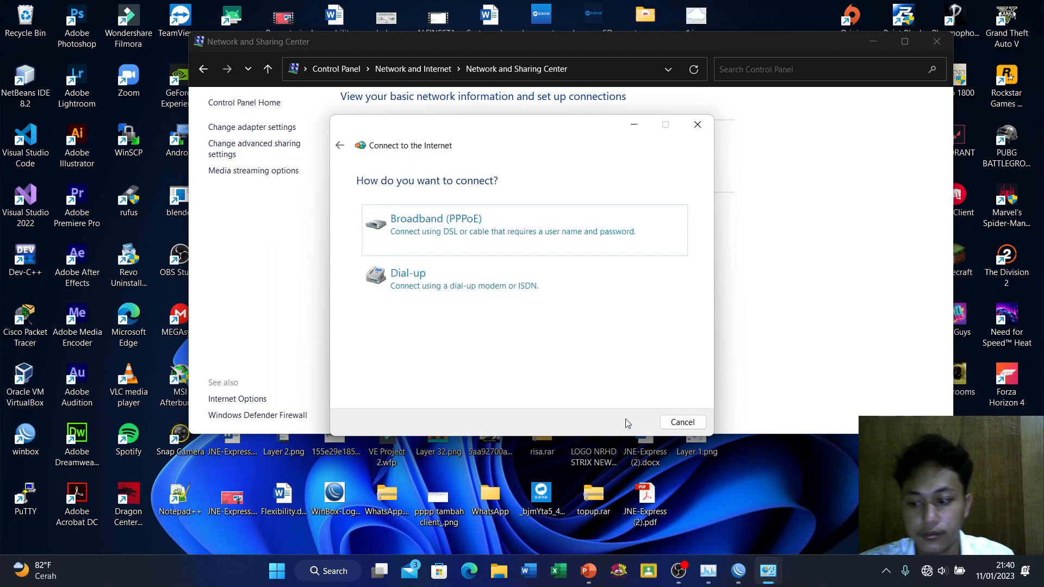
{"action": "left_click", "coordinate": [495, 222]}
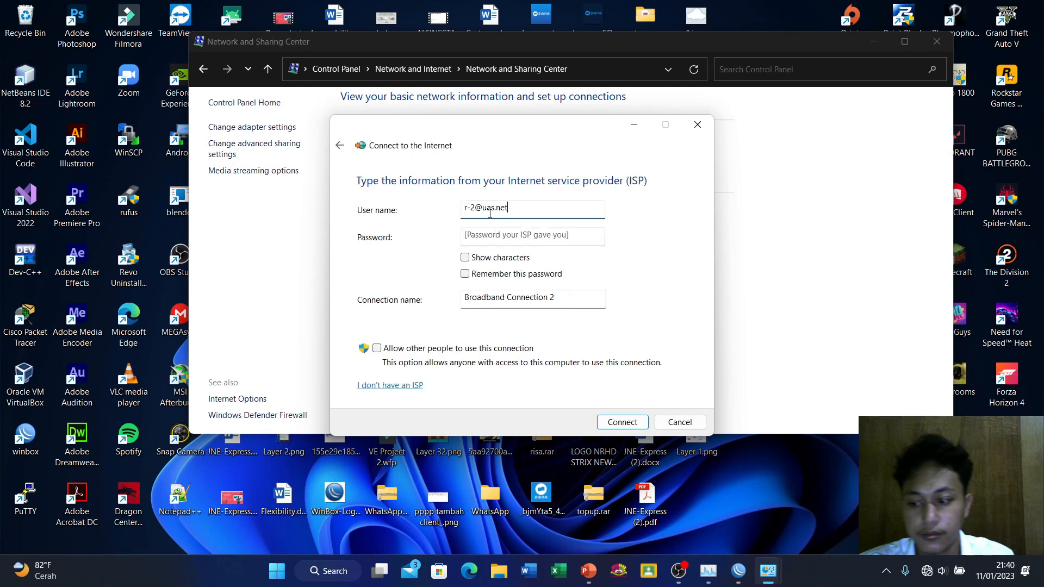
{"action": "left_click", "coordinate": [482, 232]}
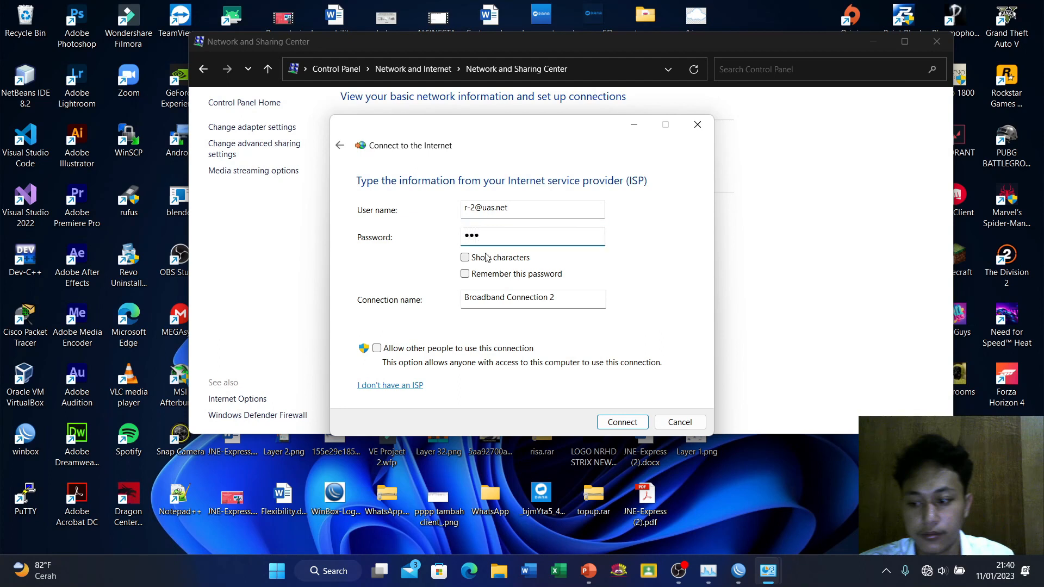
{"action": "left_click", "coordinate": [622, 424]}
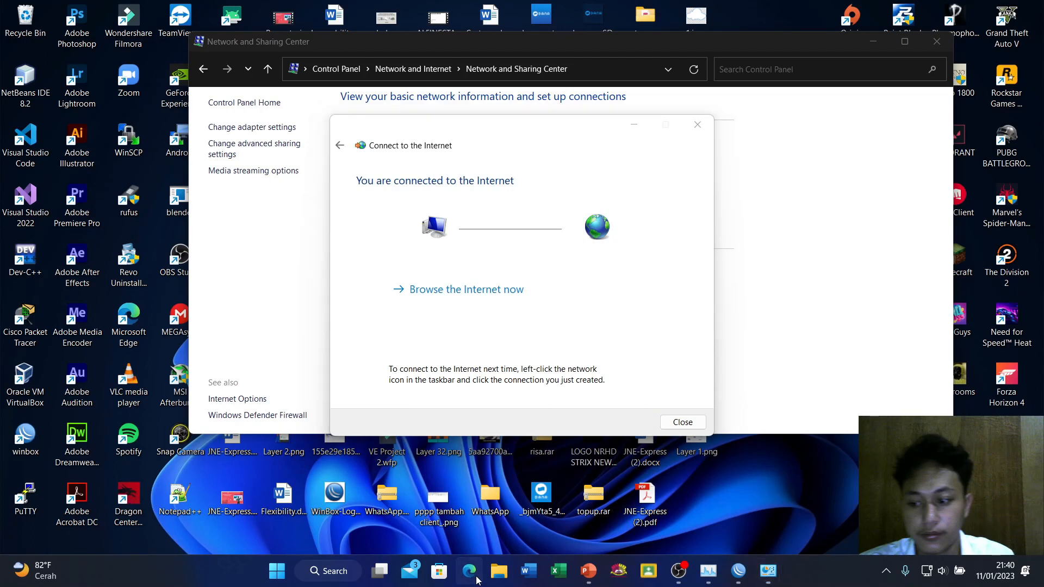
{"action": "left_click", "coordinate": [461, 288]}
Search for mikrotik and open the MikroTik Routers and Wireless site
{"action": "left_click", "coordinate": [354, 160]}
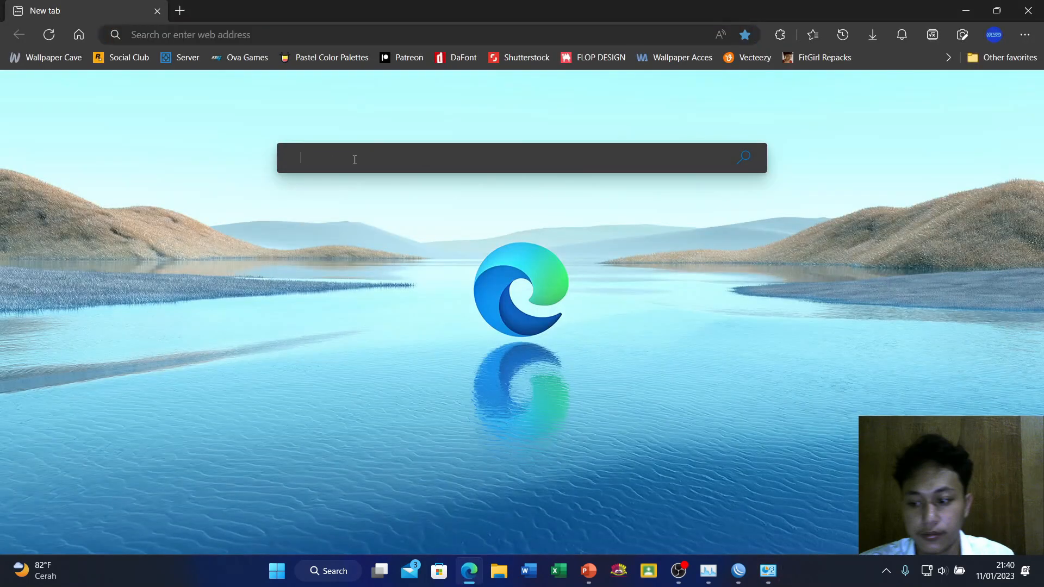
{"action": "type", "text": "mik"}
{"action": "left_click", "coordinate": [258, 93]}
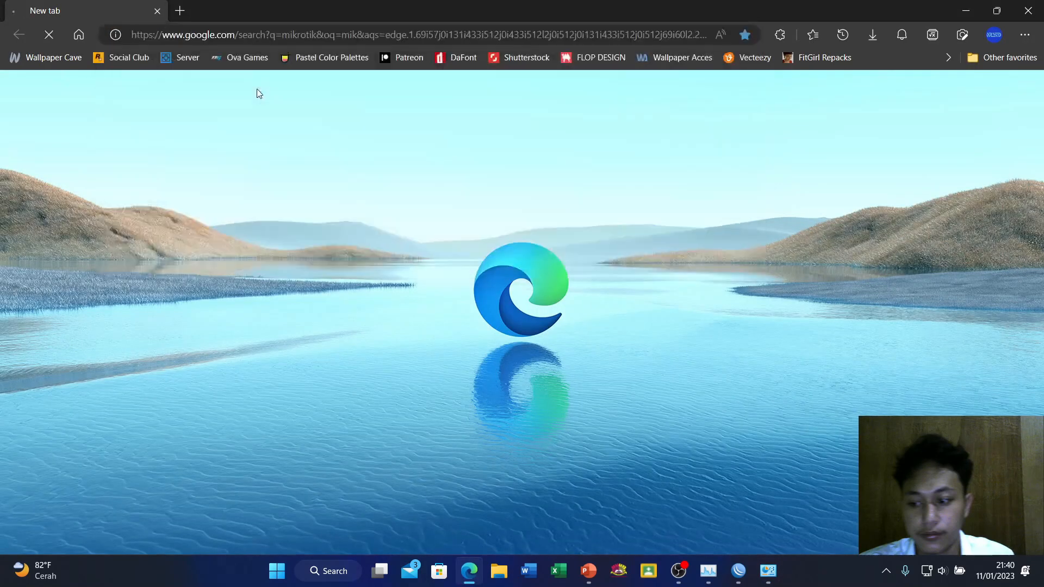
{"action": "left_click", "coordinate": [233, 198]}
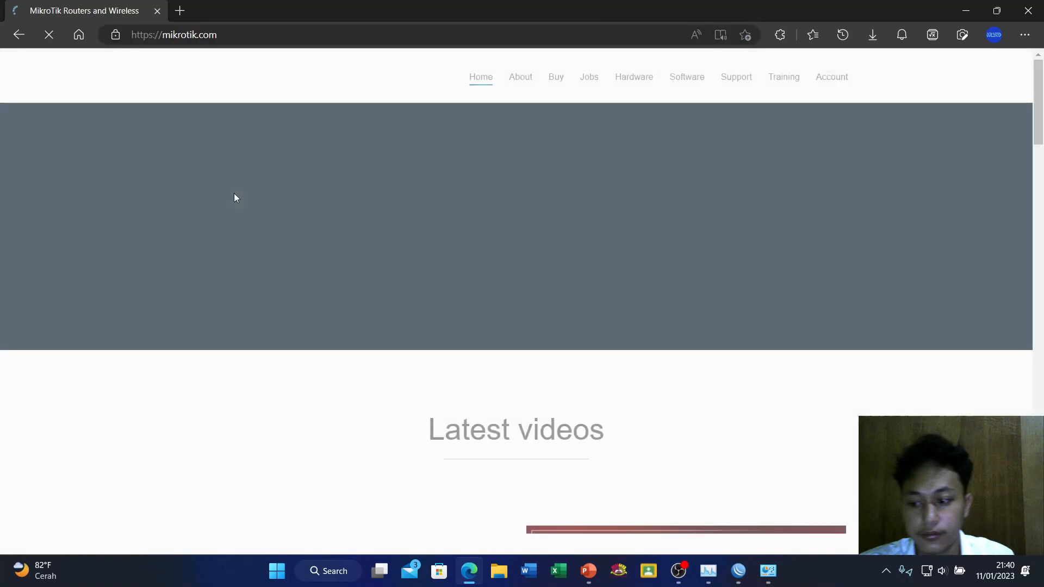
{"action": "scroll", "coordinate": [235, 198], "scroll_direction": "down", "scroll_amount": 10}
{"action": "scroll", "coordinate": [236, 199], "scroll_direction": "down", "scroll_amount": 2}
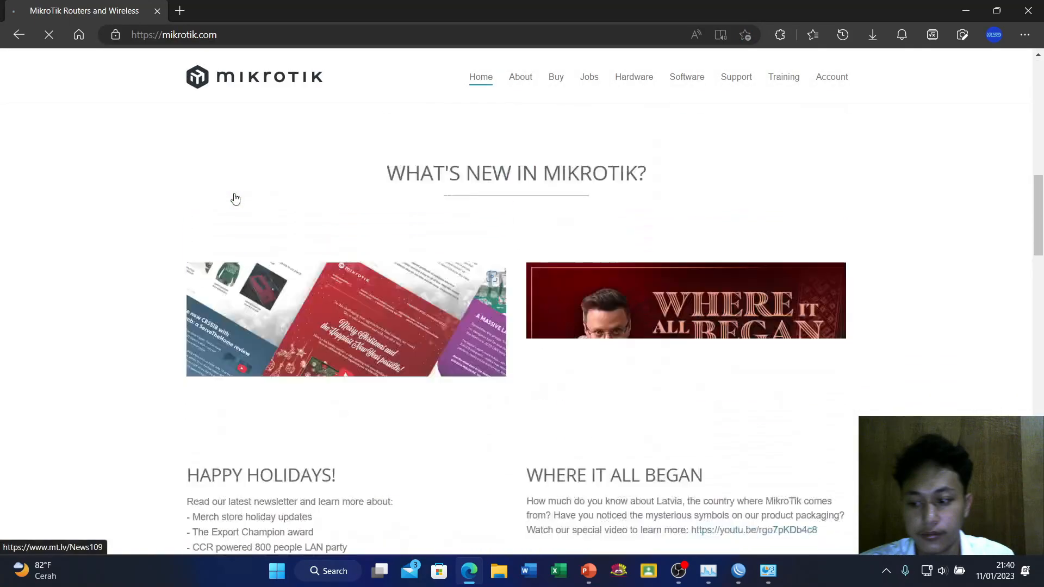
{"action": "scroll", "coordinate": [236, 199], "scroll_direction": "up", "scroll_amount": 12}
{"action": "scroll", "coordinate": [236, 198], "scroll_direction": "down", "scroll_amount": 2}
{"action": "scroll", "coordinate": [234, 198], "scroll_direction": "up", "scroll_amount": 2}
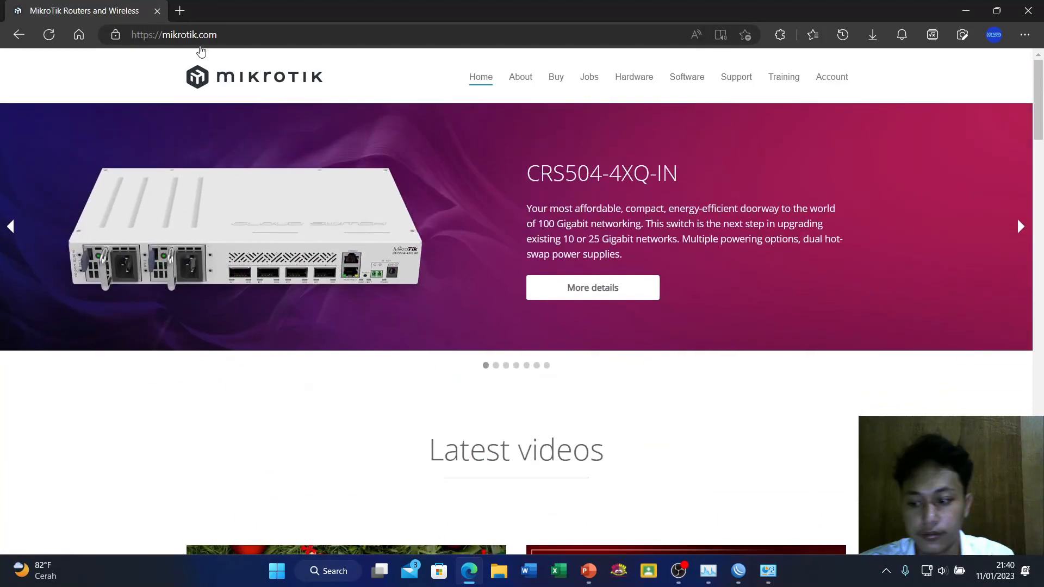
In a new tab, search stctv and browse the SCTV results
{"action": "left_click", "coordinate": [180, 11]}
{"action": "type", "text": "stctv"}
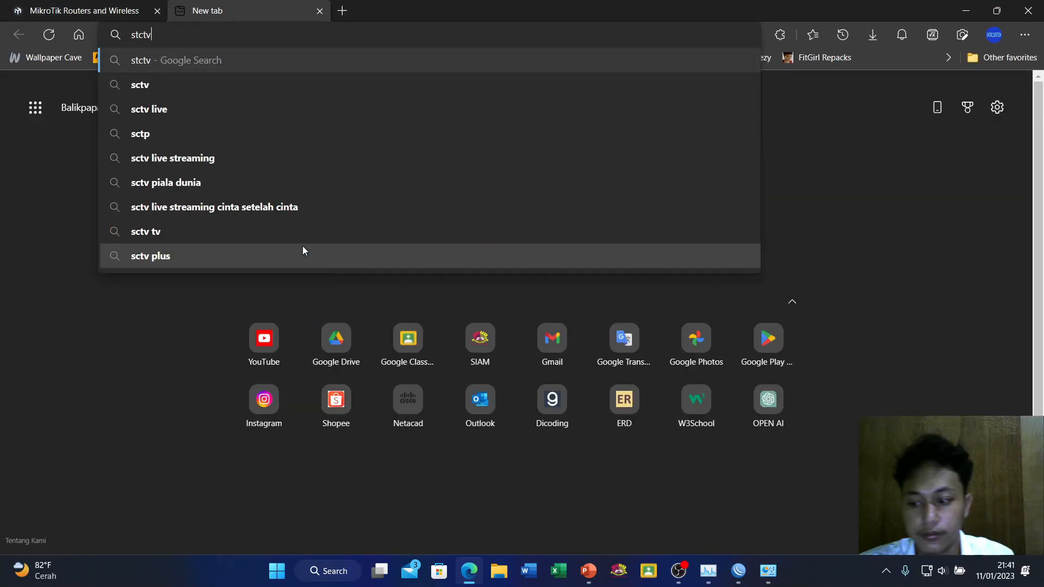
{"action": "key", "text": "Return"}
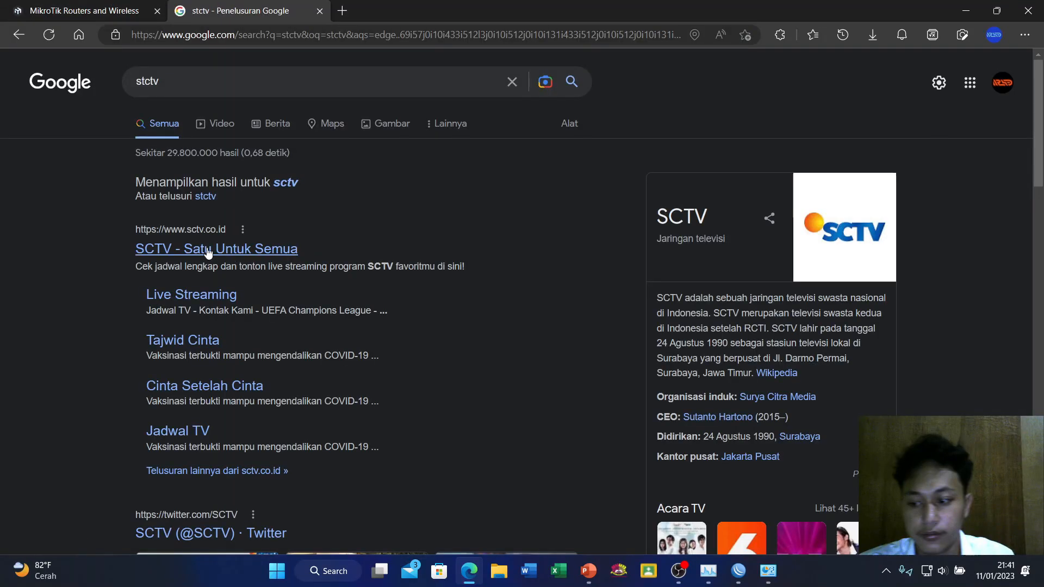
{"action": "scroll", "coordinate": [341, 266], "scroll_direction": "down", "scroll_amount": 10}
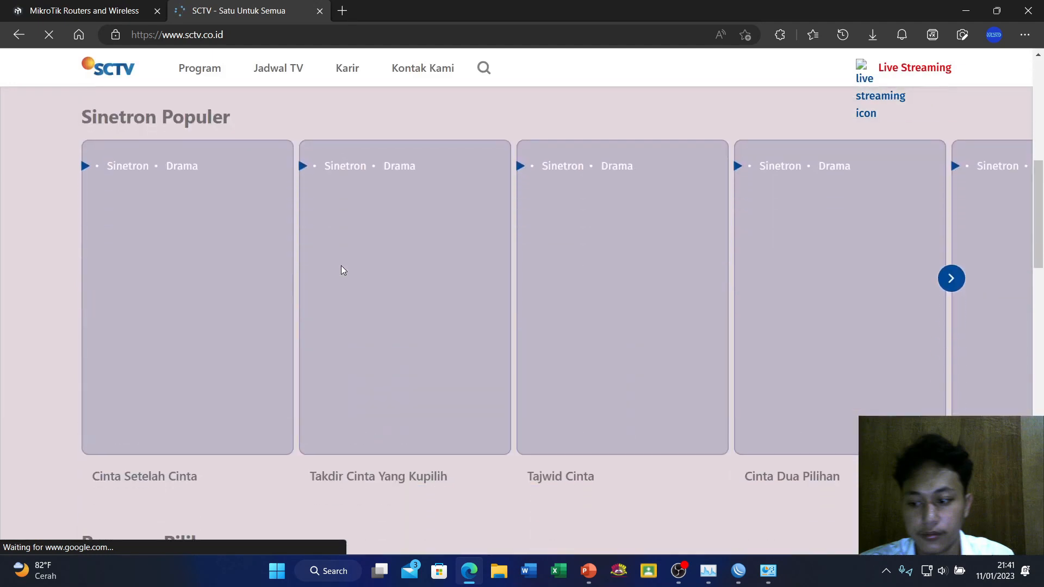
{"action": "scroll", "coordinate": [342, 270], "scroll_direction": "up", "scroll_amount": 10}
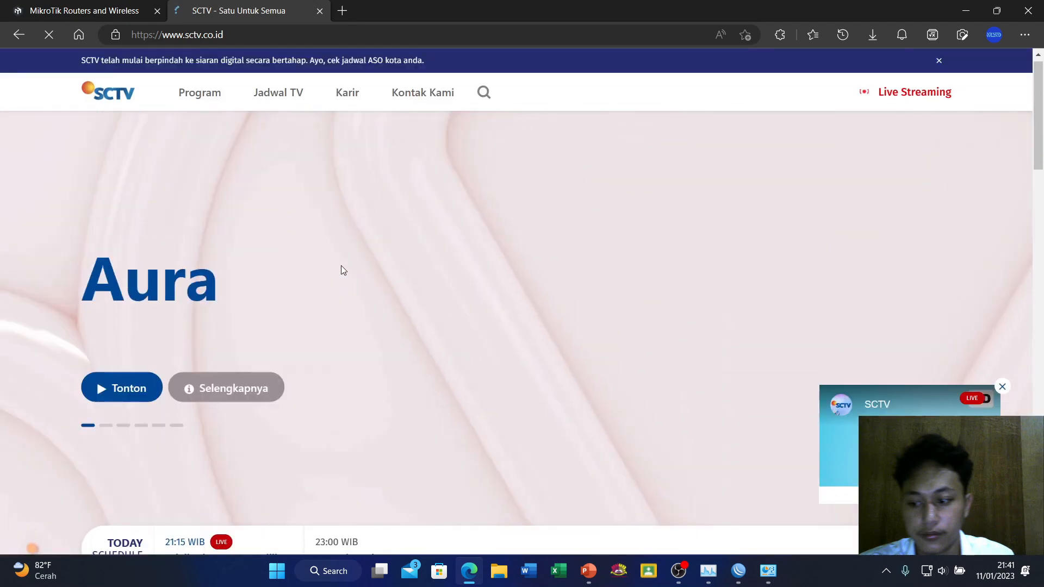
{"action": "scroll", "coordinate": [342, 270], "scroll_direction": "down", "scroll_amount": 10}
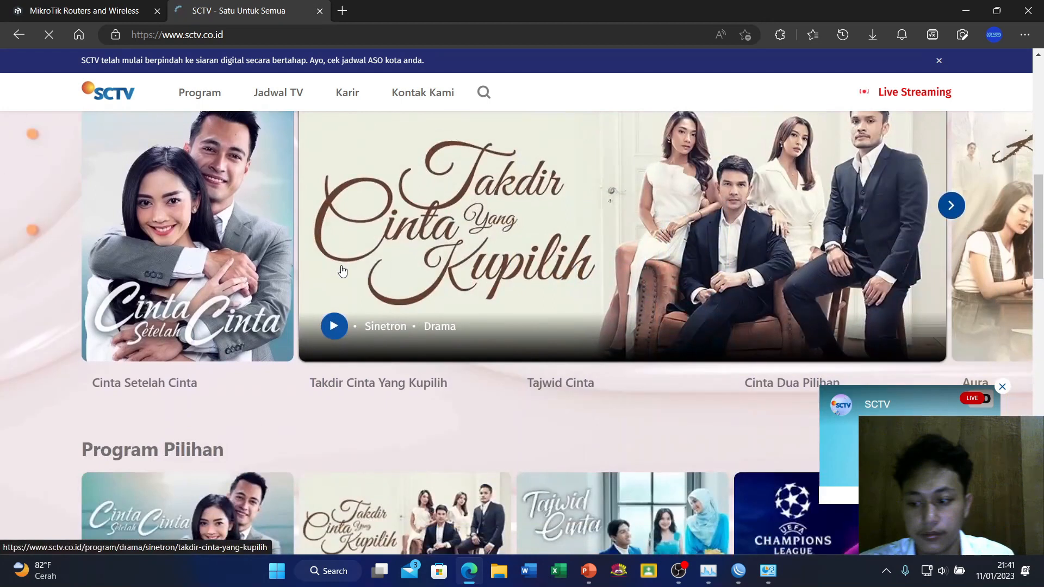